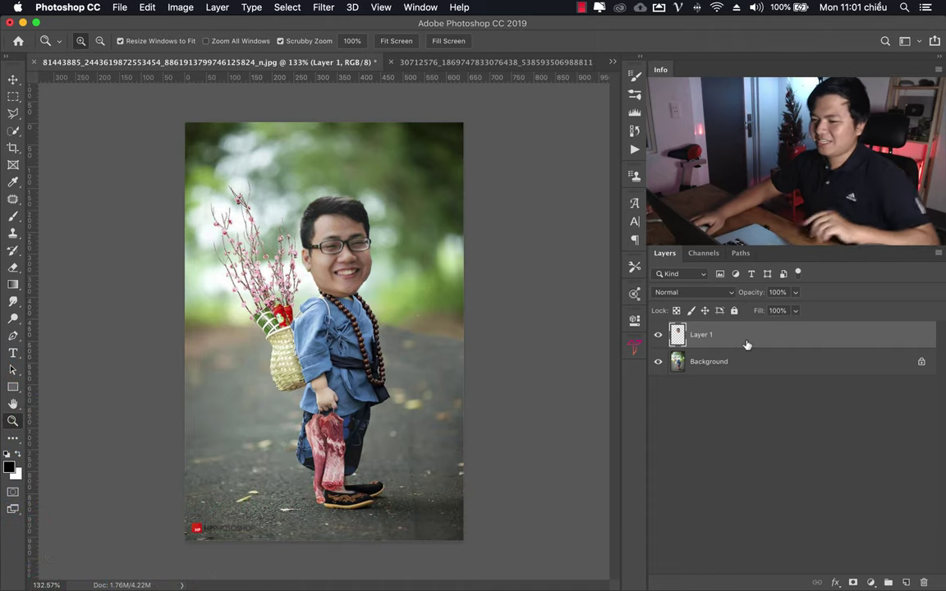
Step: Delete the pasted face layer so only the headless child on the Background layer remains
key("Delete")
Step: Switch to the man's street photo, delete its copied face layer and fit it in view
left_click_drag(370, 316, 337, 317)
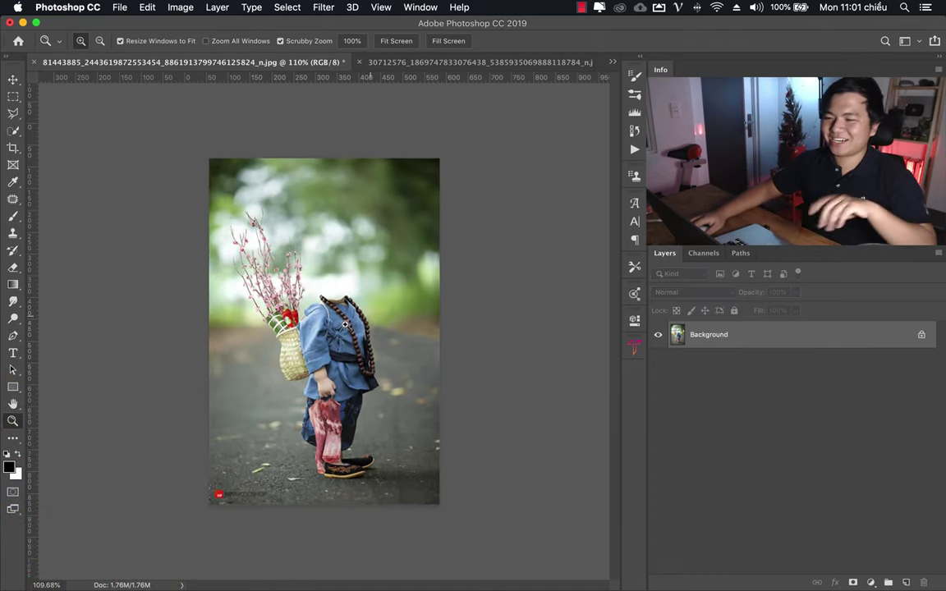
left_click(439, 70)
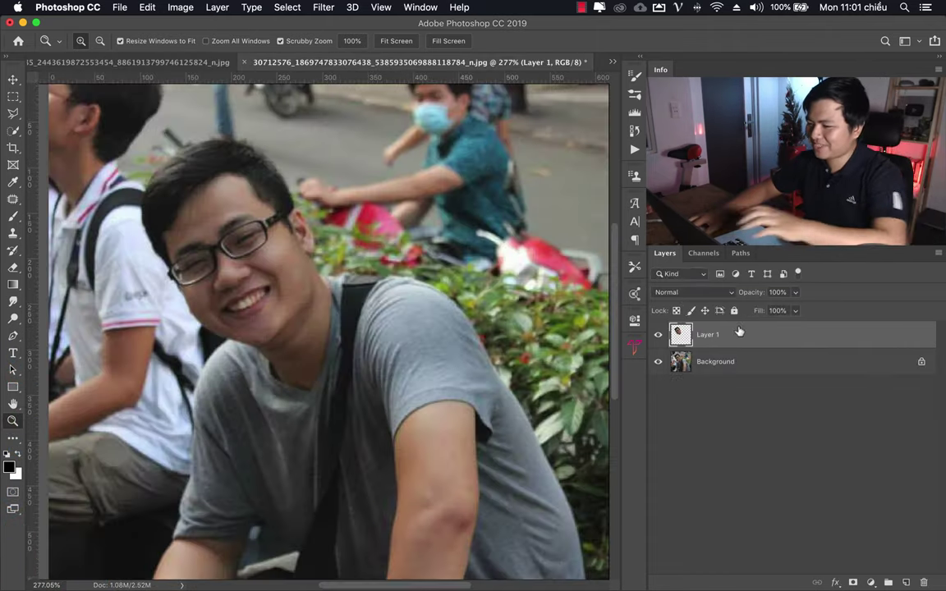
key("Delete")
left_click_drag(312, 281, 158, 296)
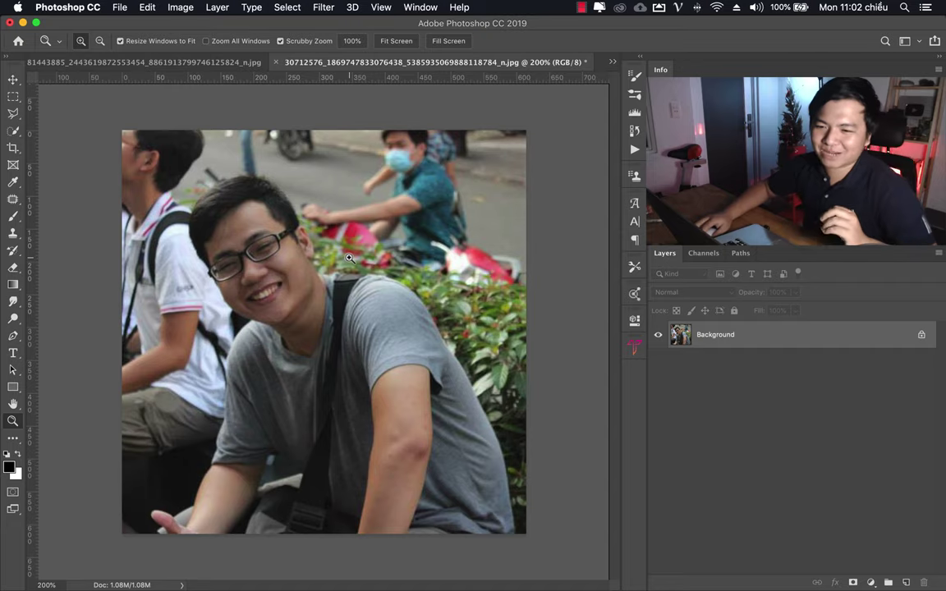
Step: Choose the Quick Selection Tool with a 16 px brush size
left_click(10, 114)
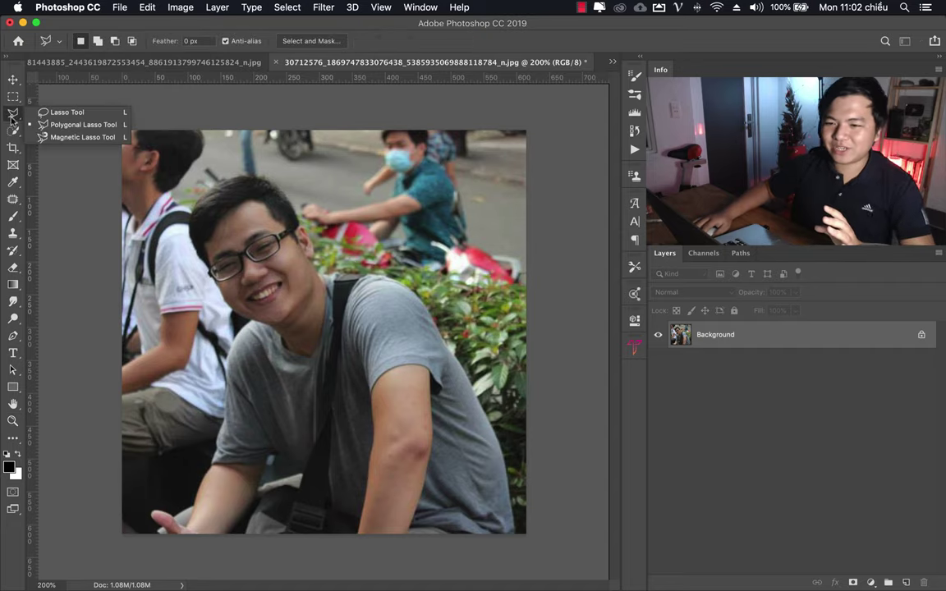
left_click(13, 131)
left_click(78, 129)
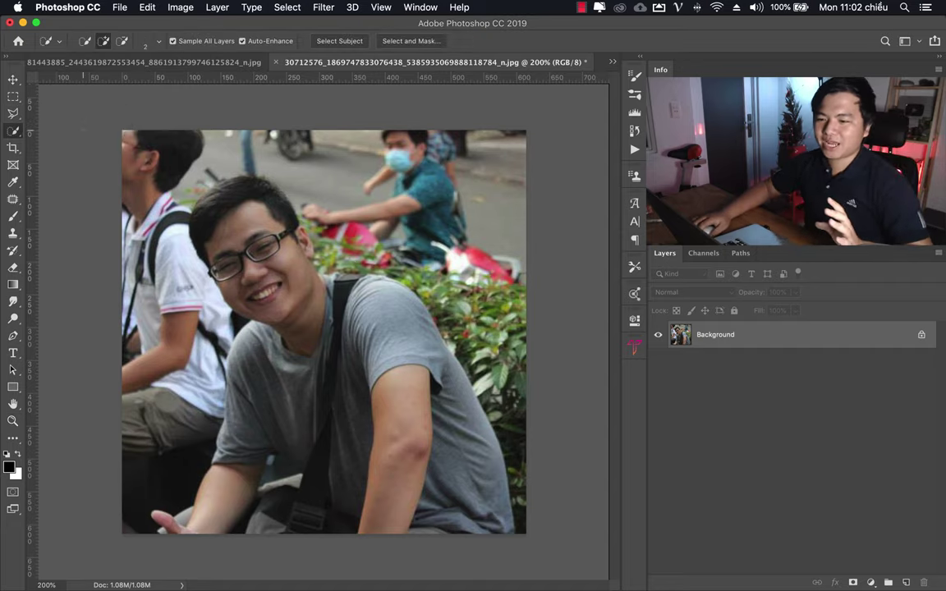
right_click(267, 237)
left_click(570, 35)
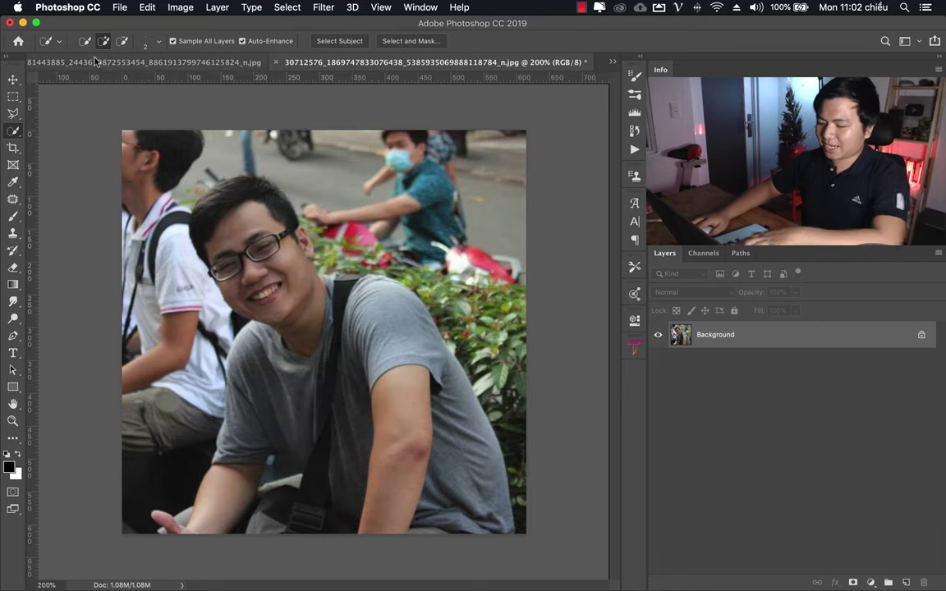
left_click(158, 40)
left_click_drag(91, 76, 95, 77)
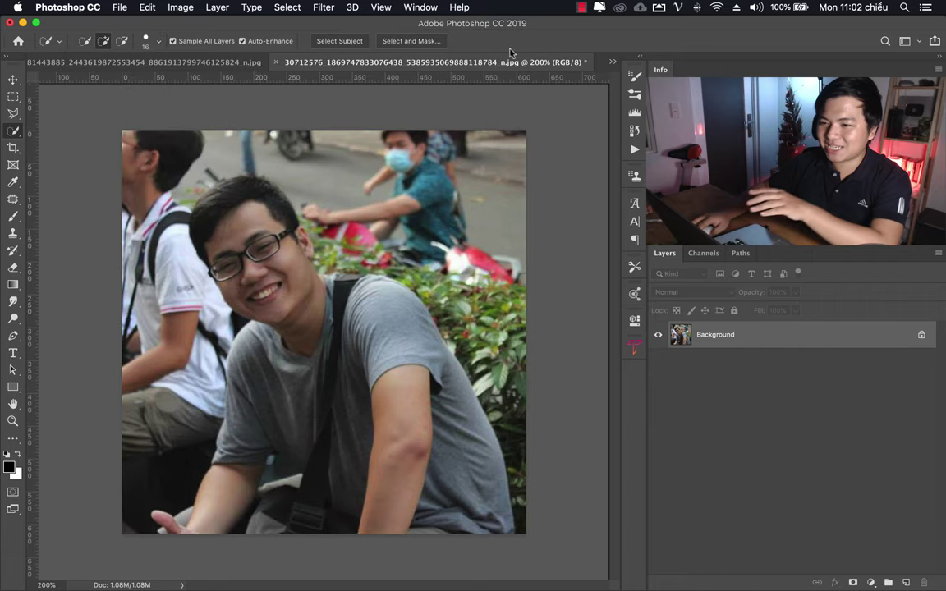
key("Return")
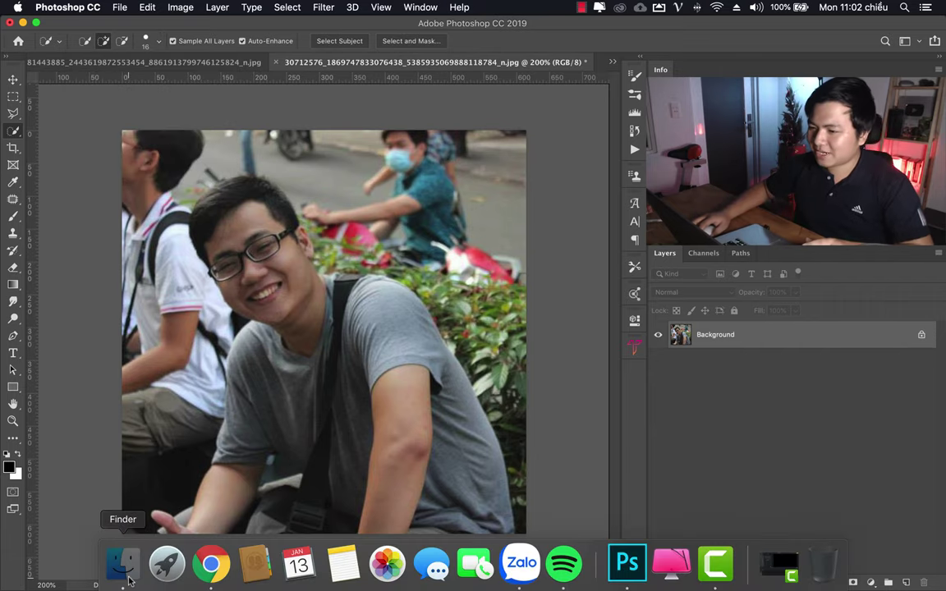
left_click(121, 566)
left_click_drag(389, 292, 607, 108)
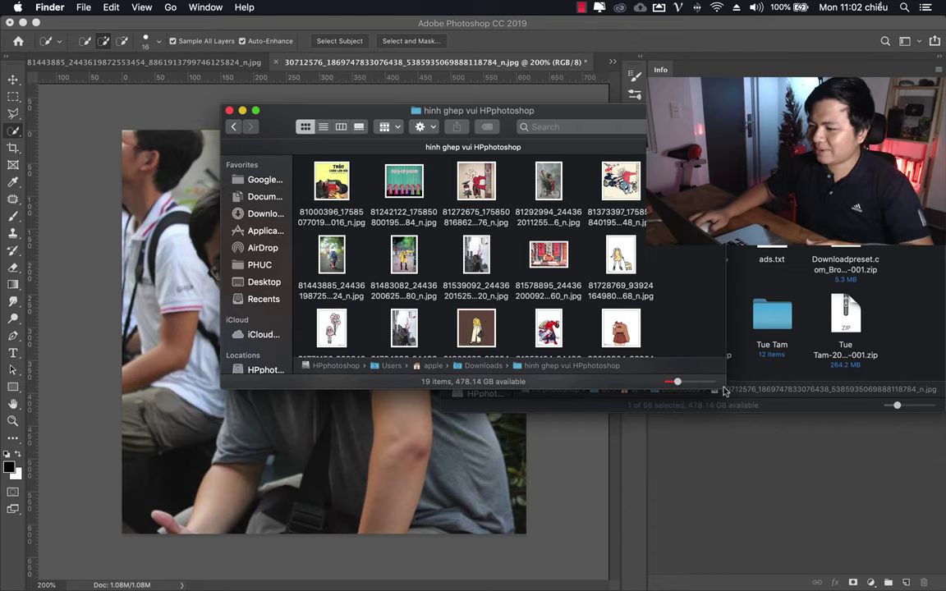
left_click_drag(724, 391, 853, 514)
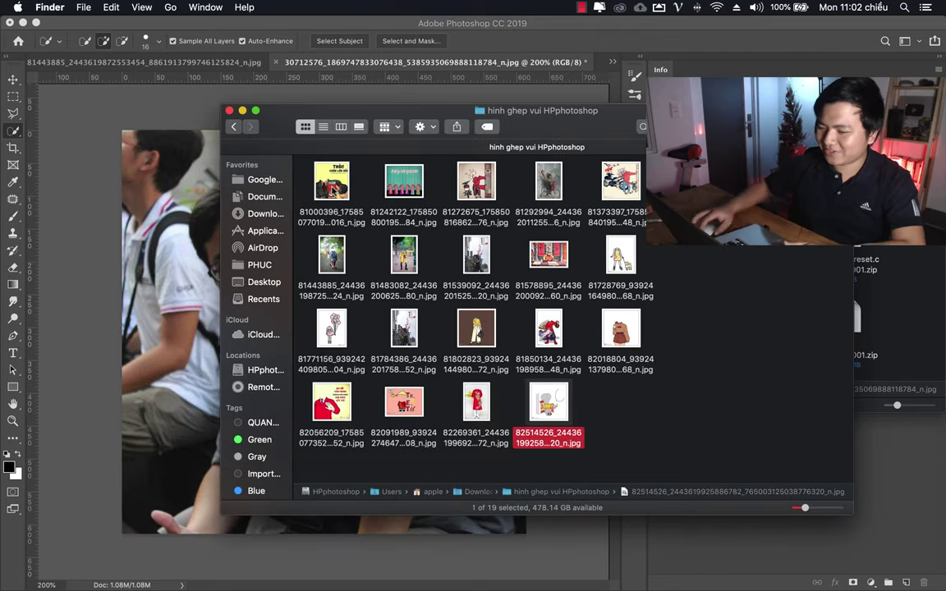
left_click(332, 184)
key("space")
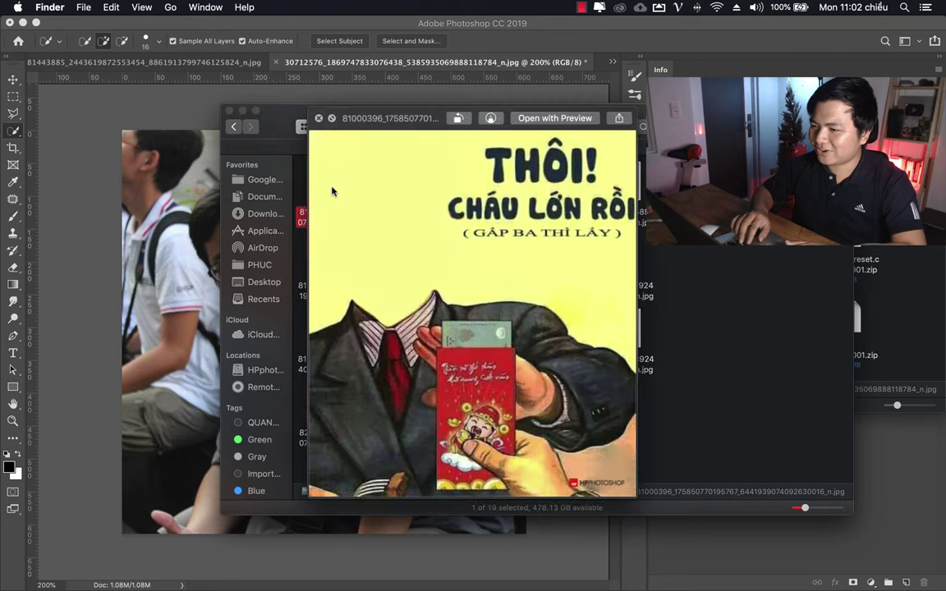
key("Right")
key("Right")
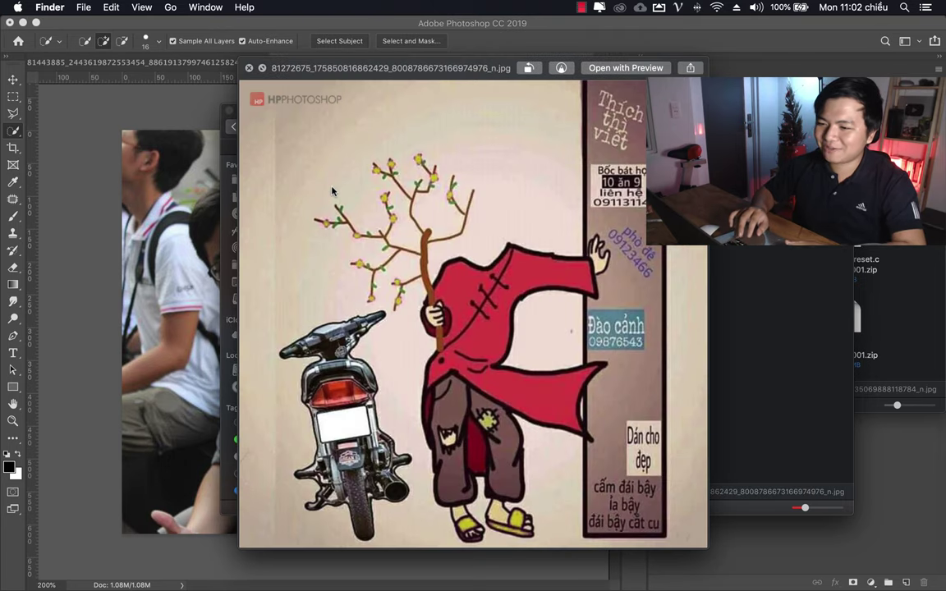
key("Right")
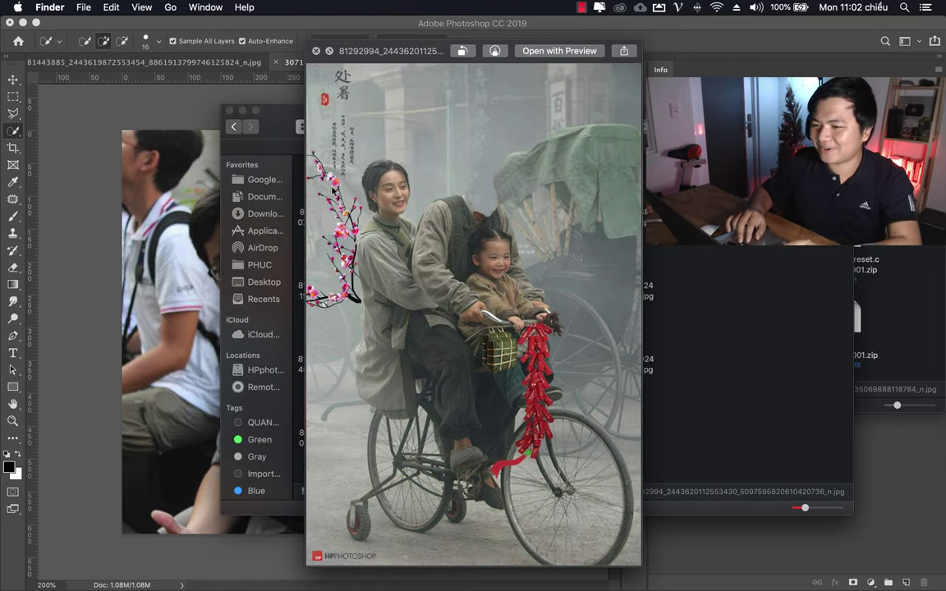
key("Right")
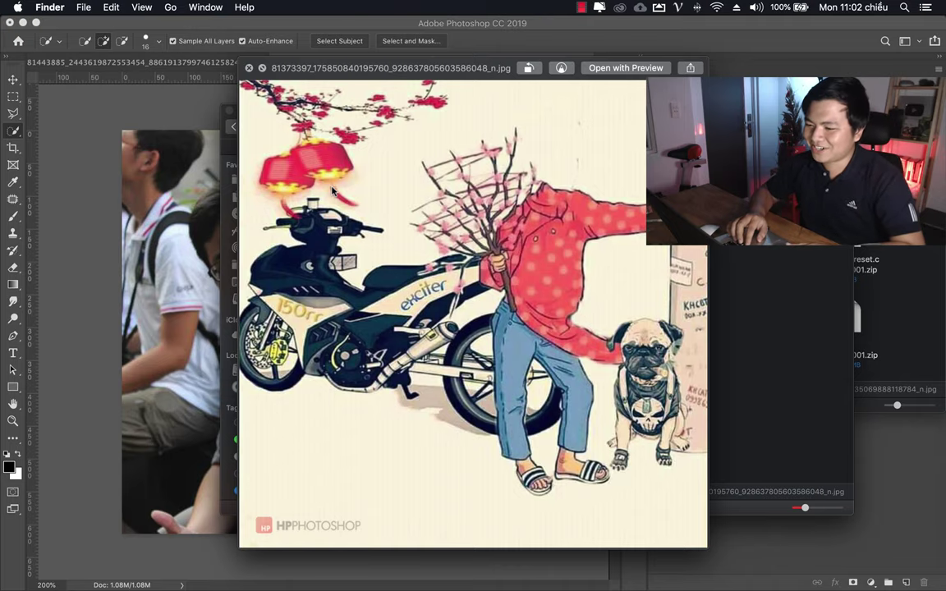
key("Right")
key("Right")
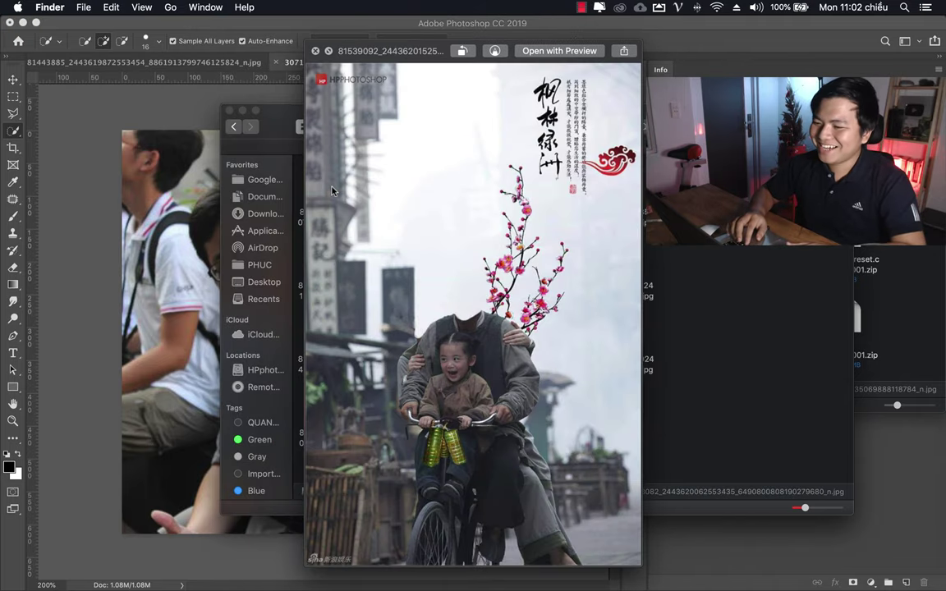
key("Right")
key("Right")
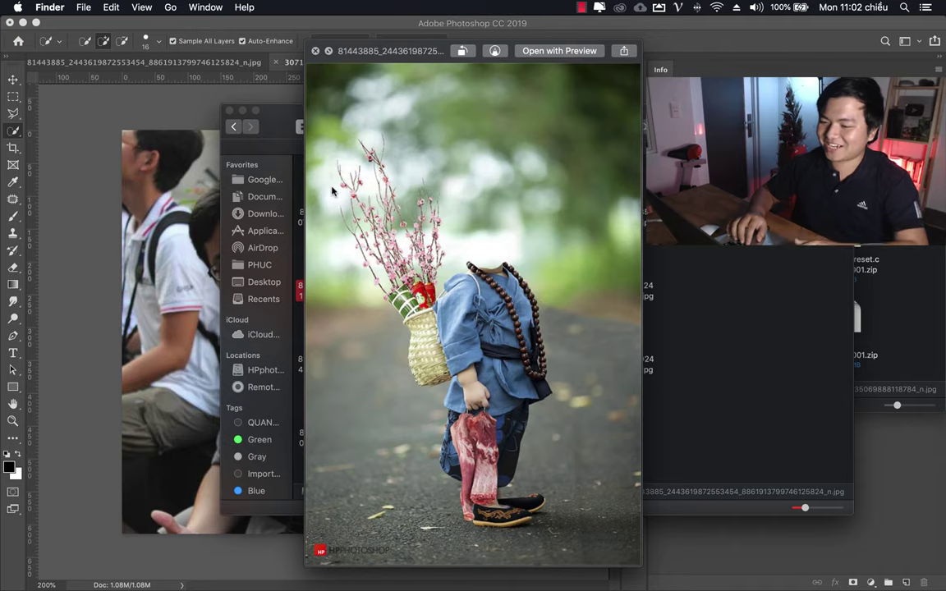
key("Right")
key("Right")
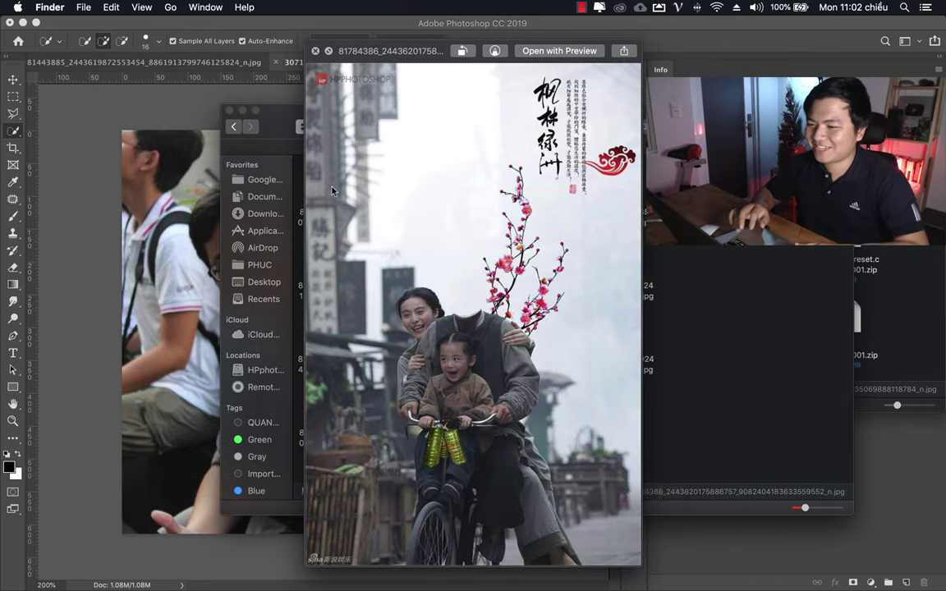
key("Right")
key("Right")
key("Right")
key("Right")
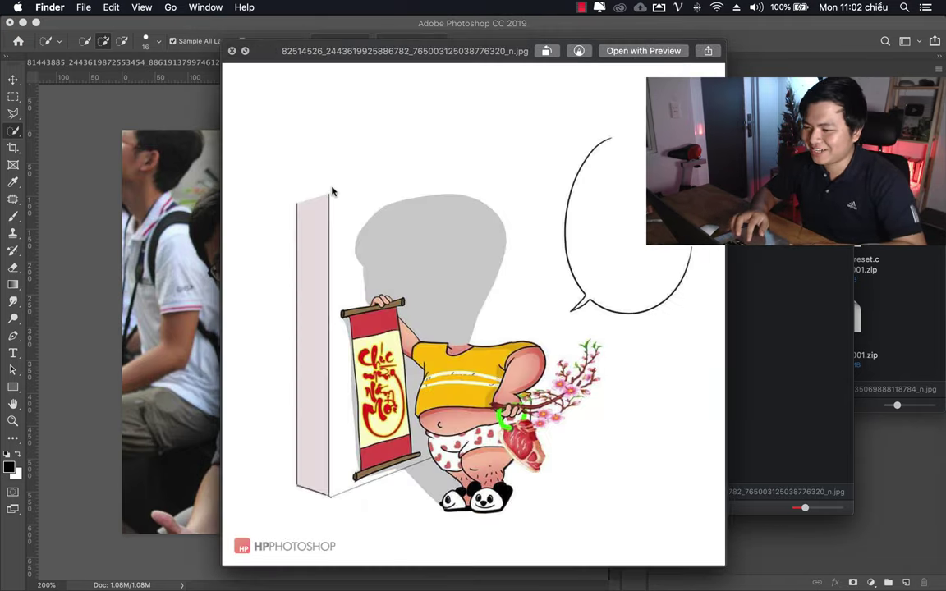
key("Right")
key("Right")
key("space")
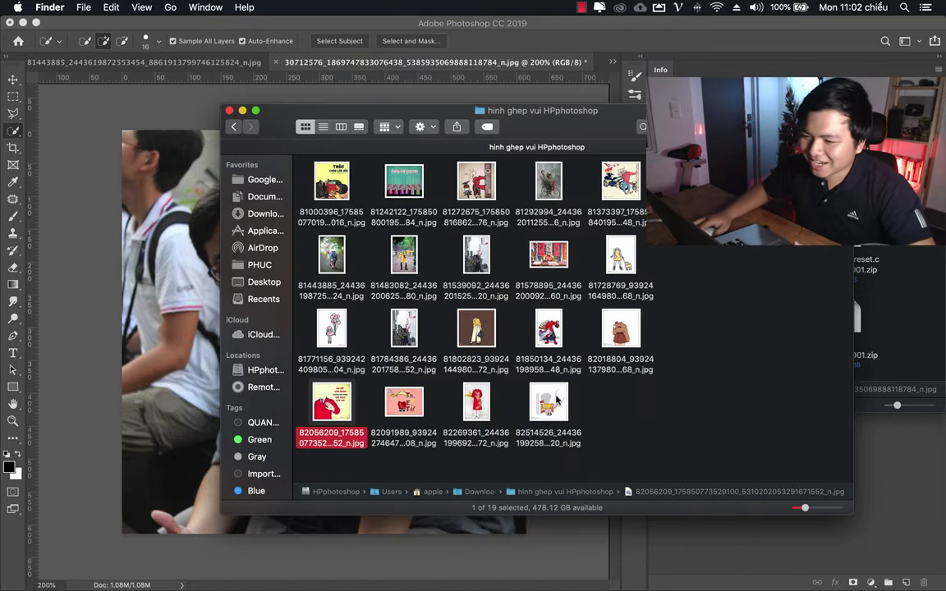
left_click(353, 298)
key("space")
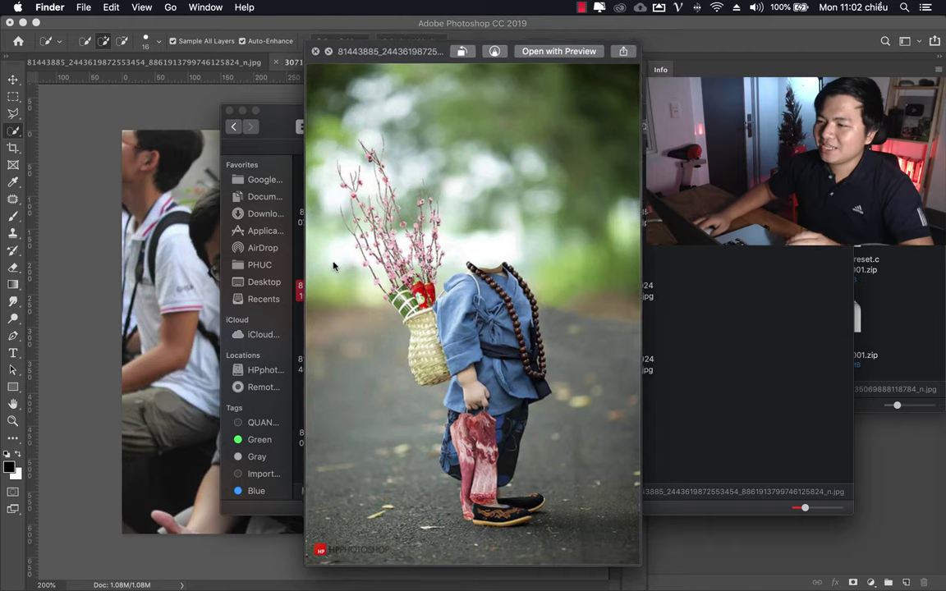
key("space")
left_click(622, 39)
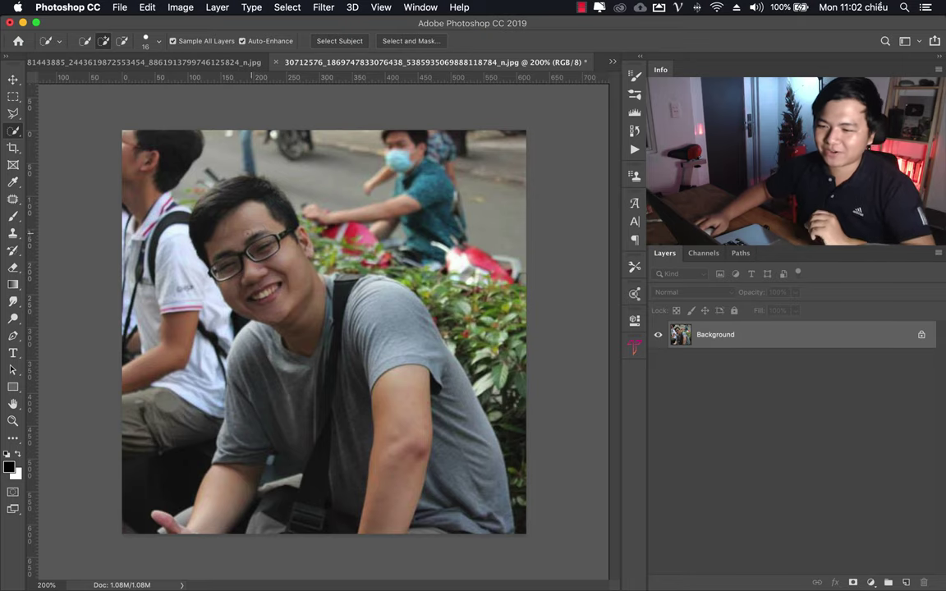
Step: Quick-select the man's hair, glasses, cheek and jaw with brush strokes
right_click(13, 131)
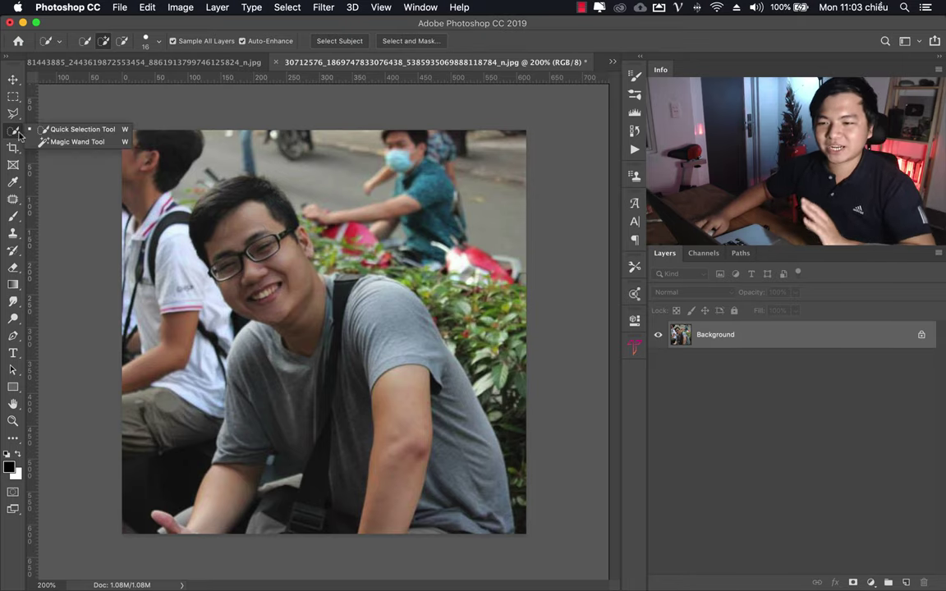
left_click(33, 129)
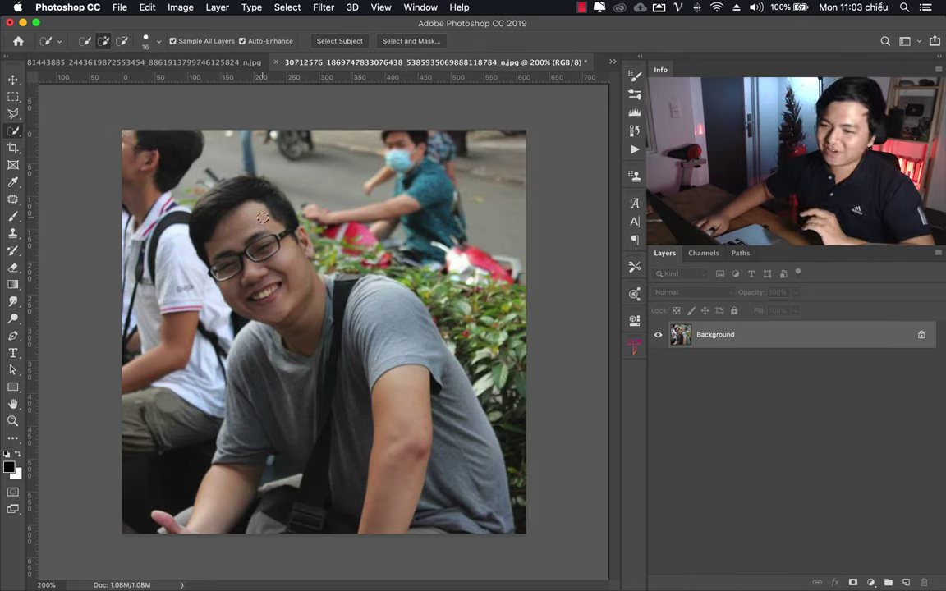
left_click_drag(262, 217, 254, 193)
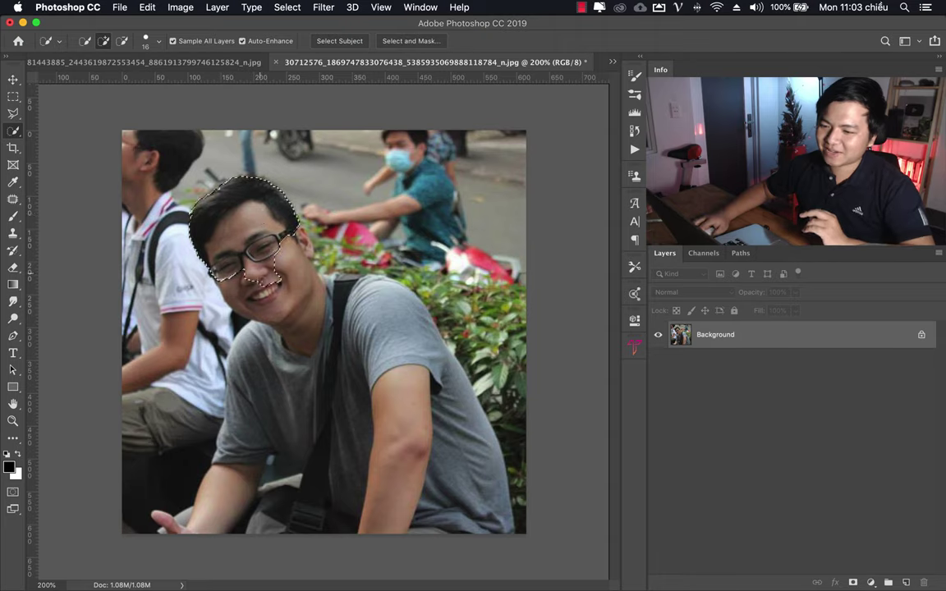
mouse_move(273, 271)
left_mouse_down()
mouse_move(293, 289)
mouse_move(289, 325)
left_mouse_up()
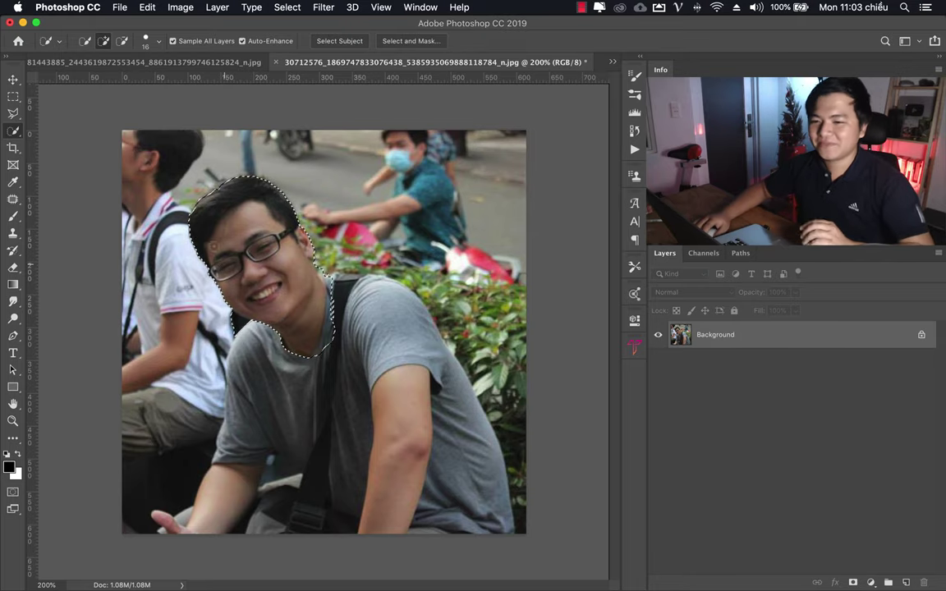
left_click(12, 113)
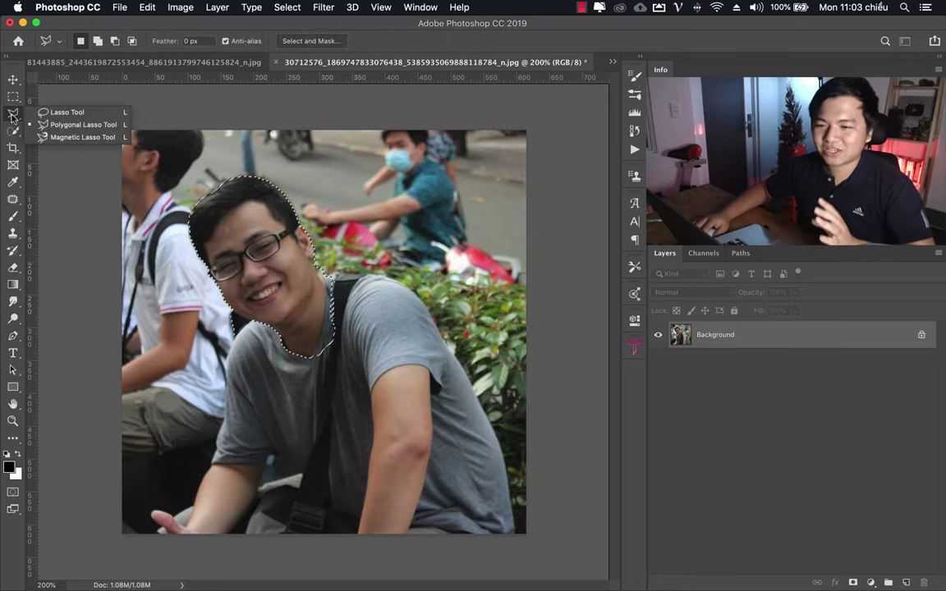
left_click(57, 112)
Step: Zoom in on the jaw and lasso-subtract the shirt below the chin from the selection
key("z")
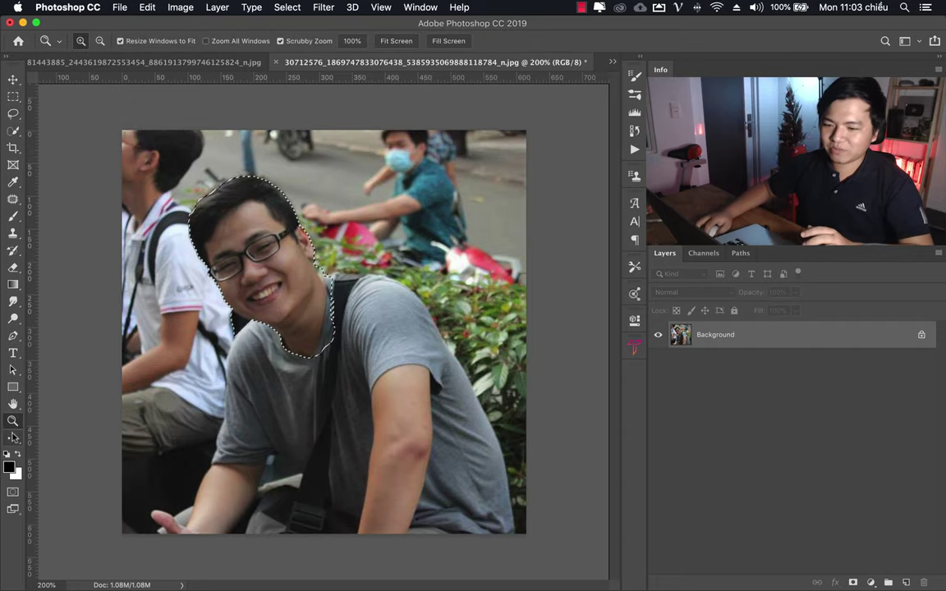
left_click(365, 255, "alt")
left_click_drag(278, 313, 386, 313)
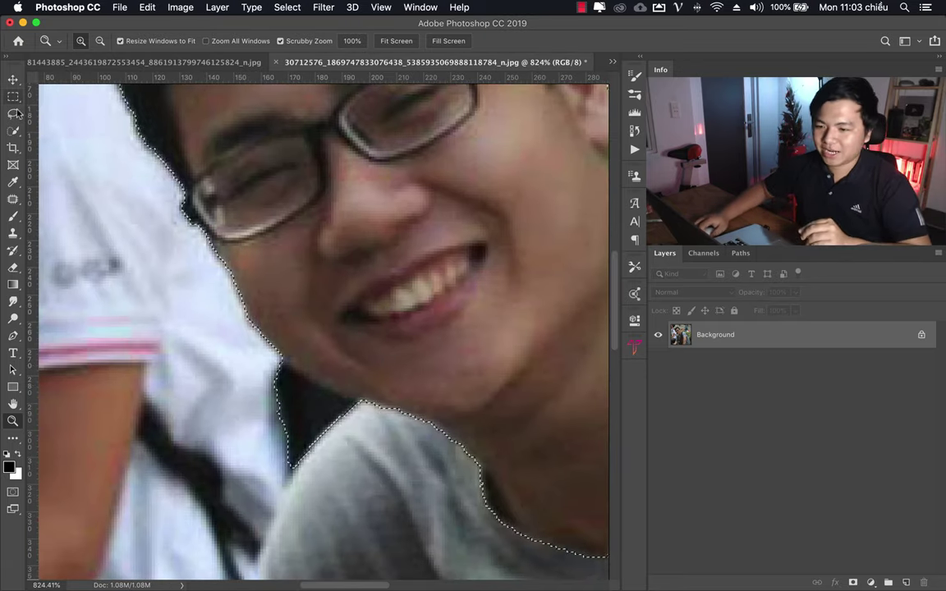
key("l")
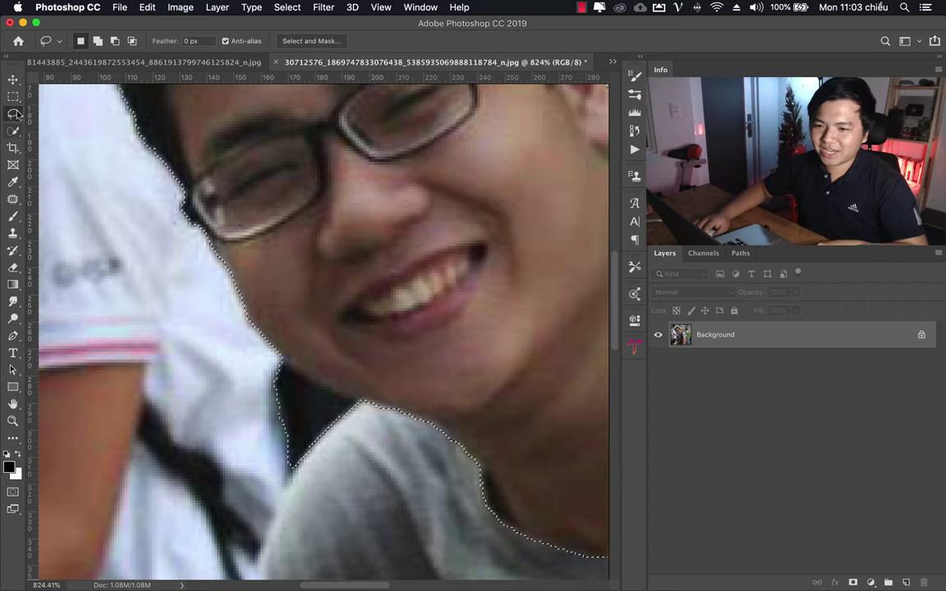
right_click(12, 113)
left_click(59, 105)
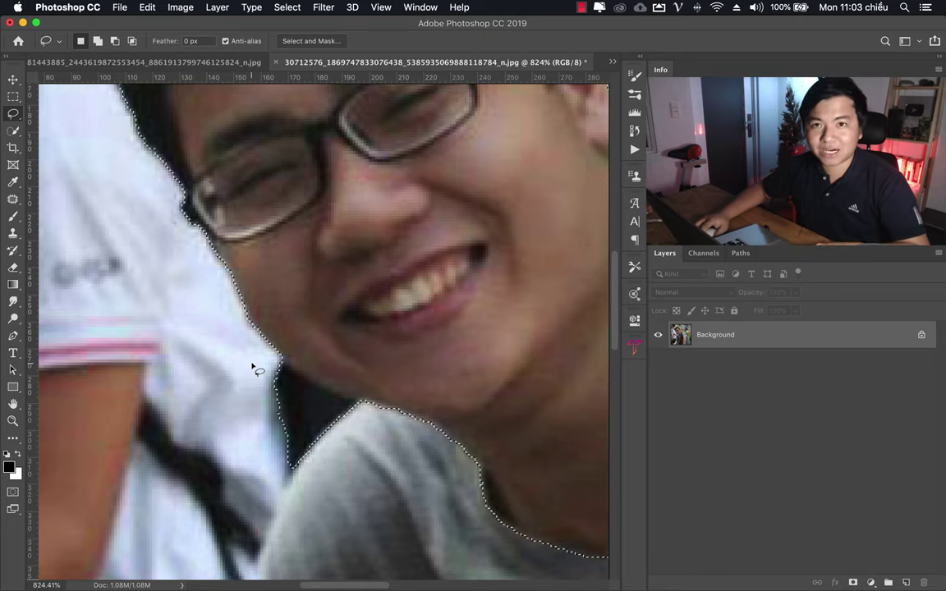
key("alt")
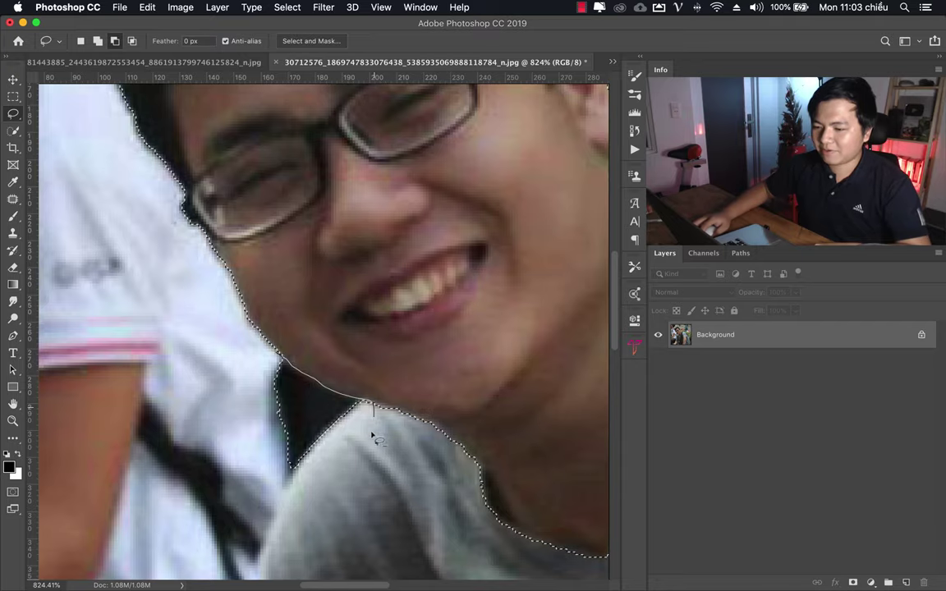
left_click_drag(252, 411, 252, 412)
Step: Lasso-subtract the background beside the right cheek from the selection
scroll(366, 328, "up", 5)
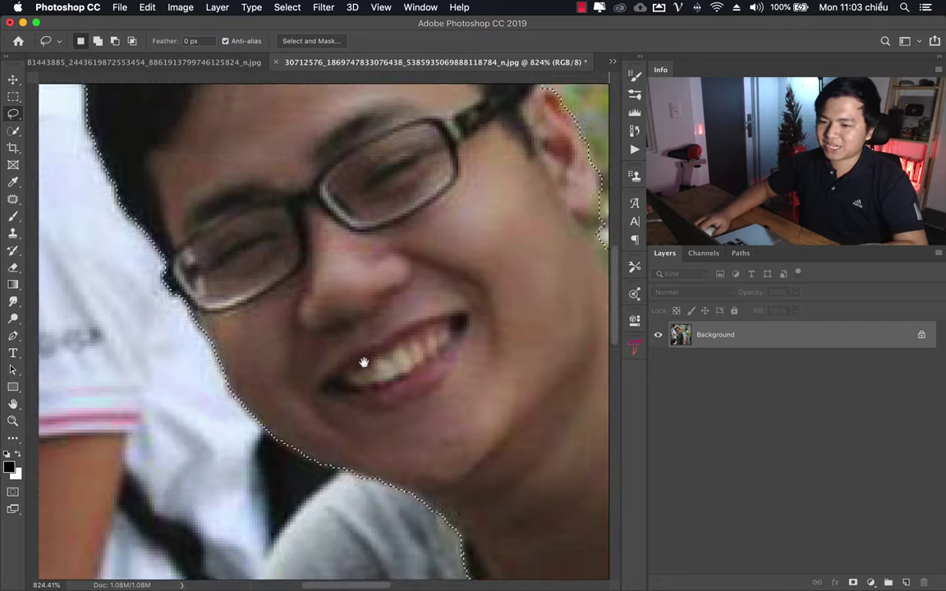
scroll(377, 296, "up", 3)
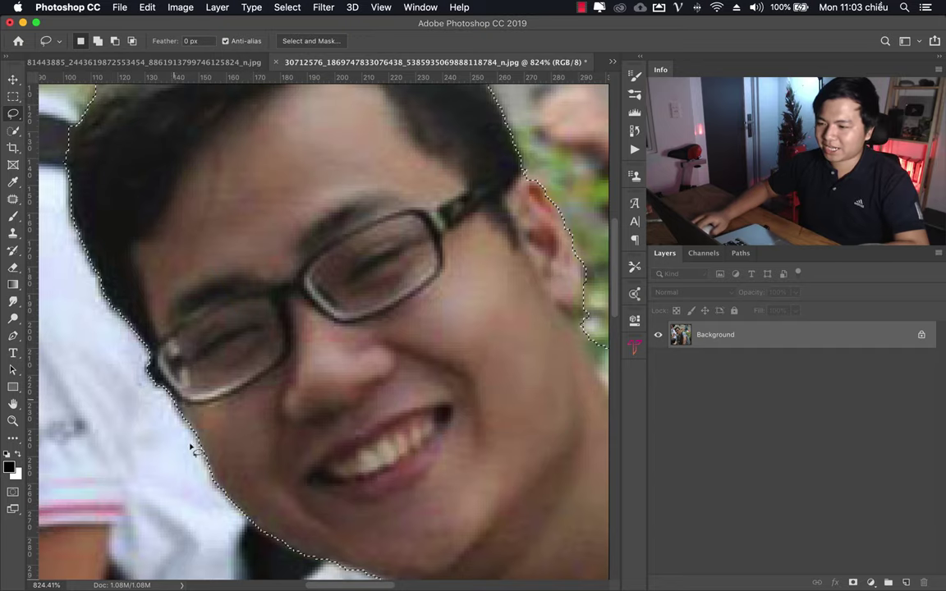
scroll(429, 517, "down", 3)
scroll(429, 517, "right", 3)
scroll(344, 397, "down", 2)
scroll(344, 396, "right", 3)
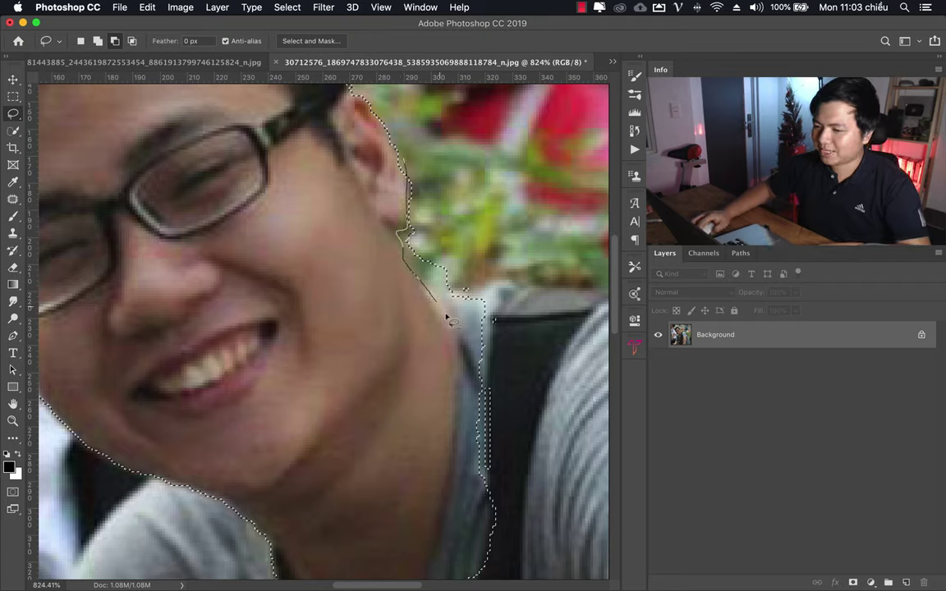
left_click_drag(483, 396, 456, 385)
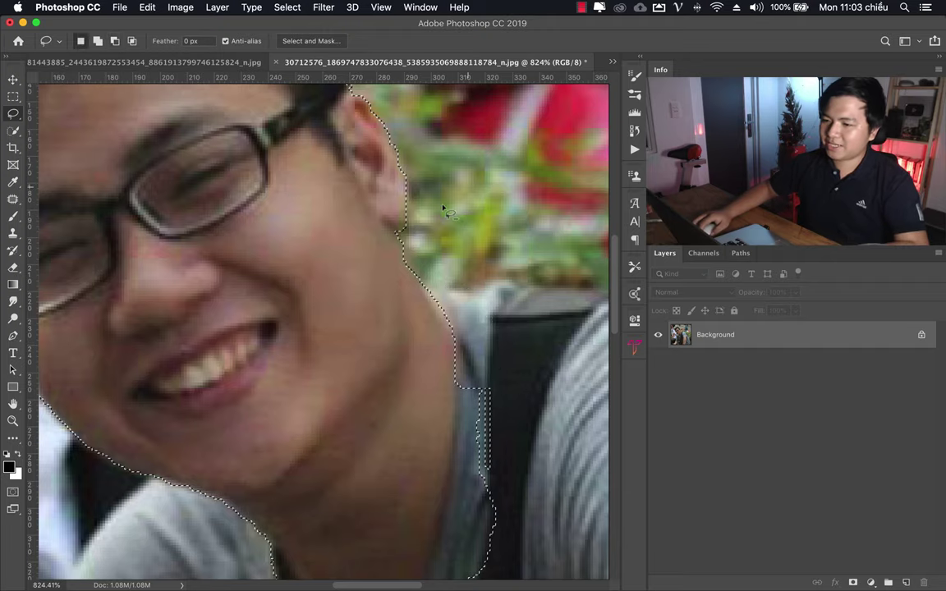
scroll(303, 204, "down", 5)
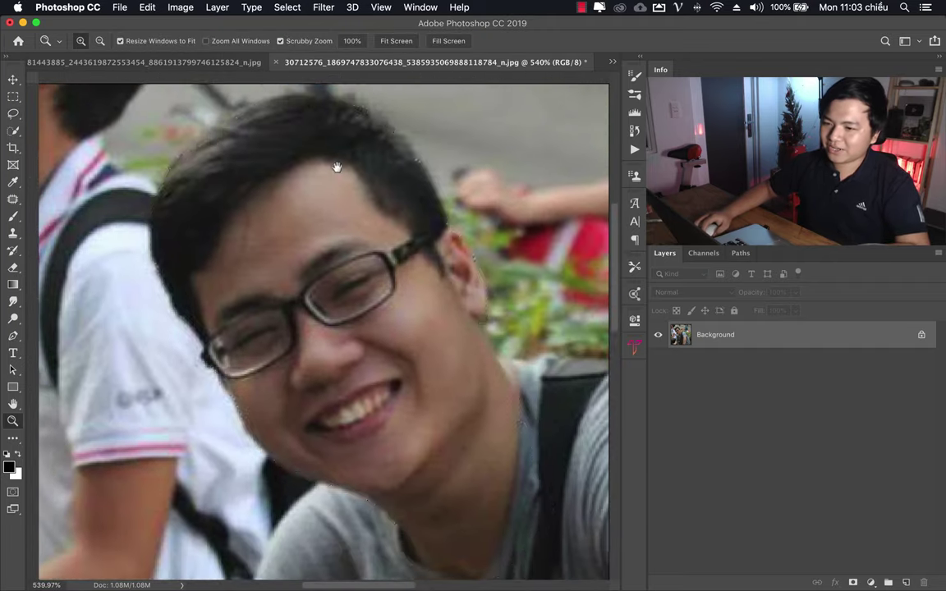
Step: Lasso-add the top-left edge of the man's hair to the selection
left_click_drag(335, 167, 317, 263)
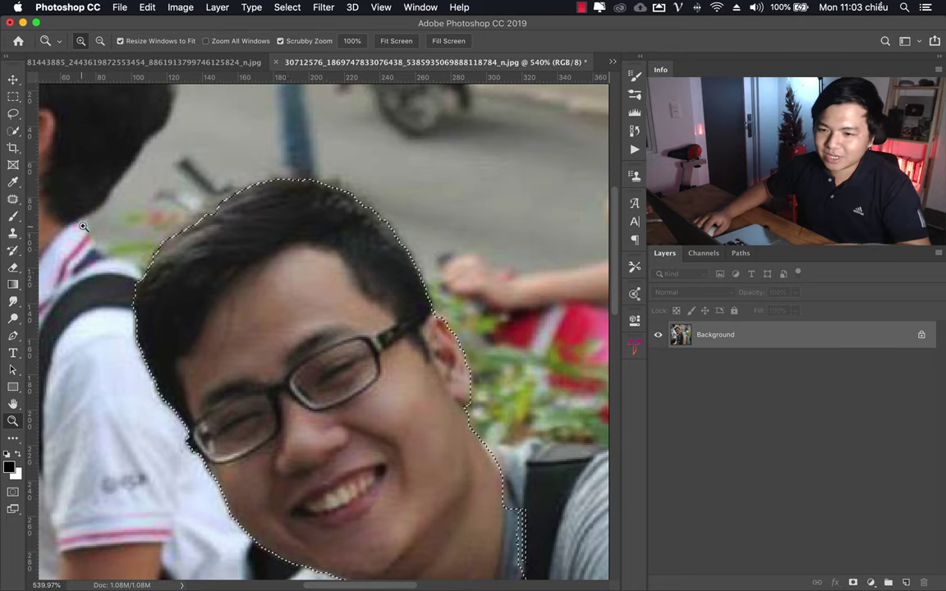
left_click(13, 113)
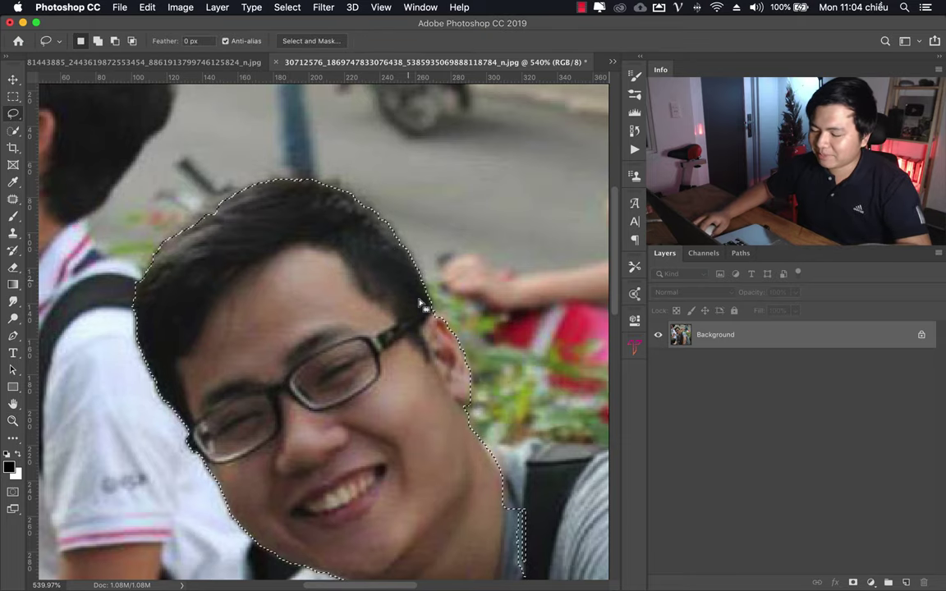
key("ctrl+d")
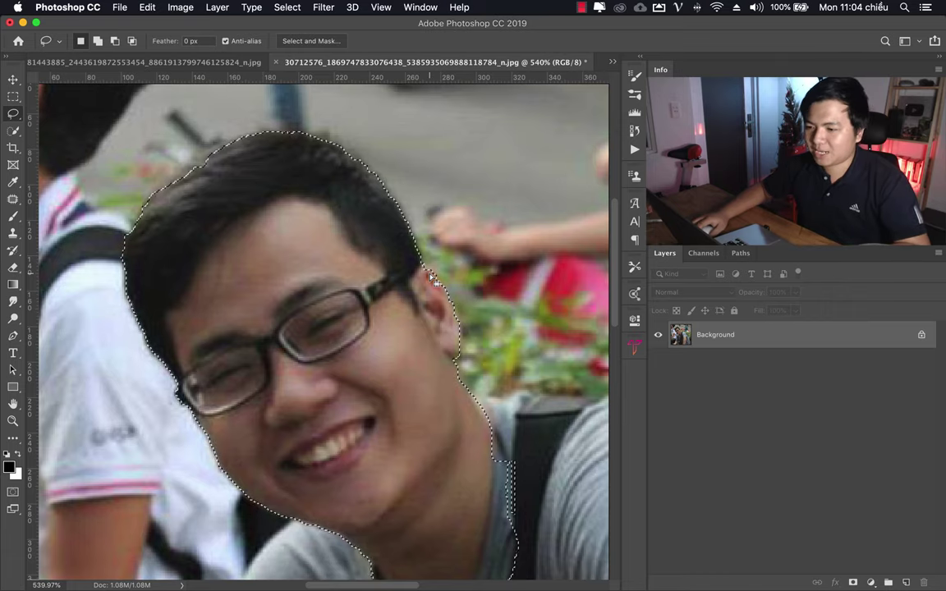
key("shift")
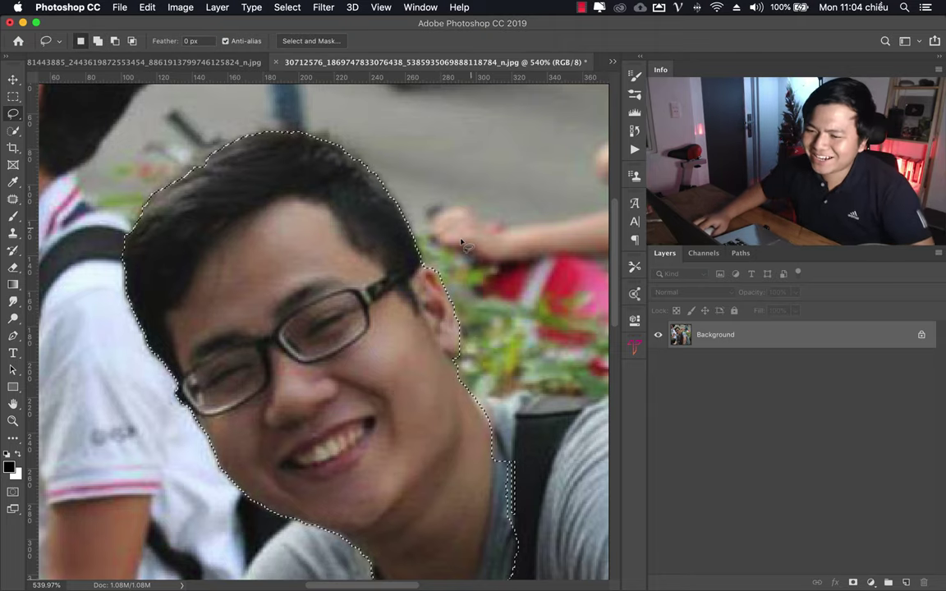
key("shift")
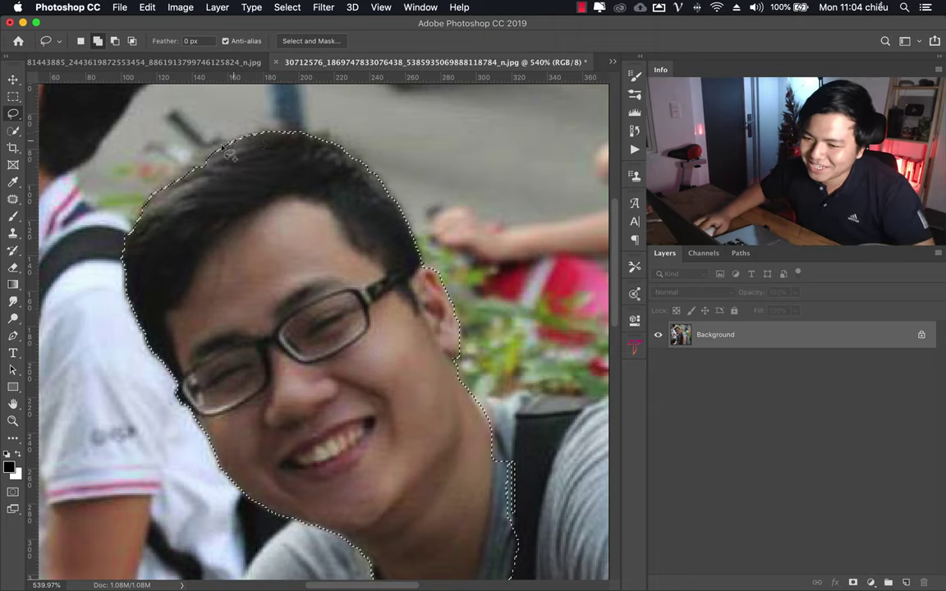
left_click_drag(224, 147, 143, 216)
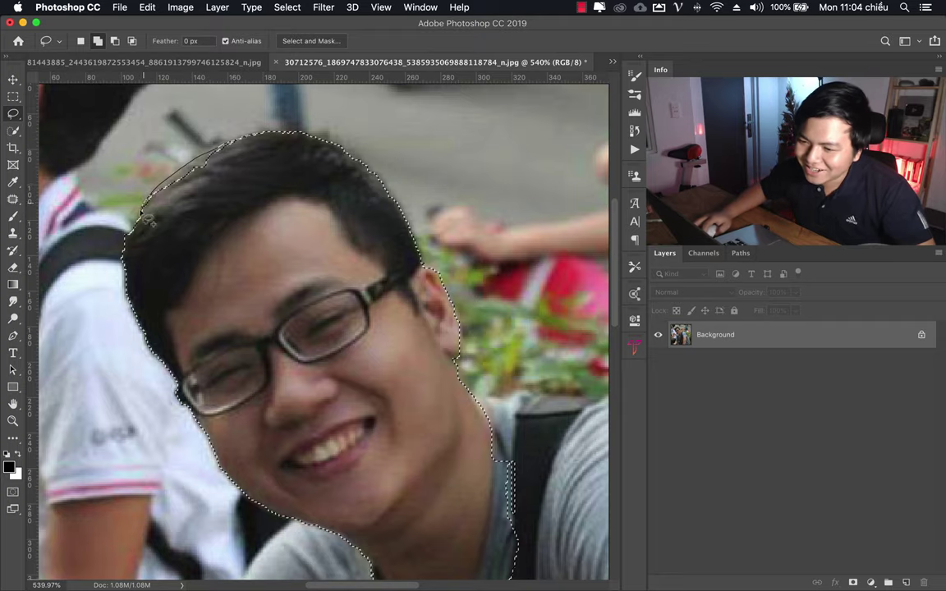
left_click_drag(145, 218, 242, 211)
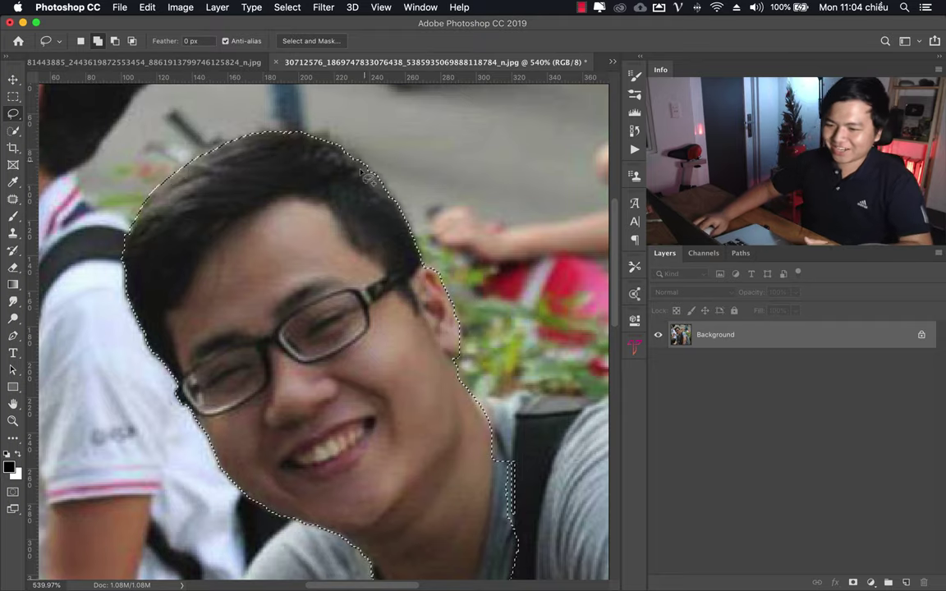
key("z")
left_click_drag(360, 173, 302, 304)
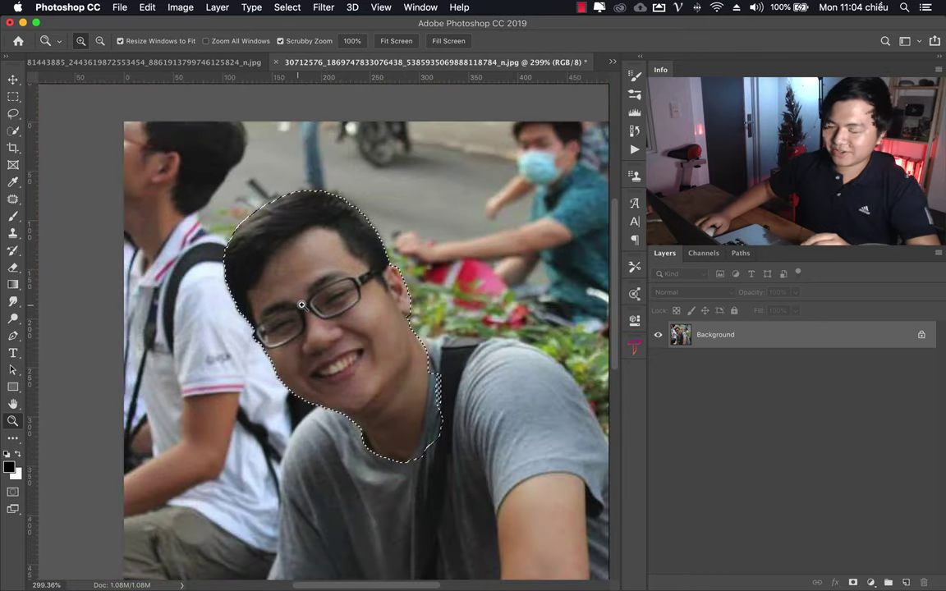
left_click(11, 115)
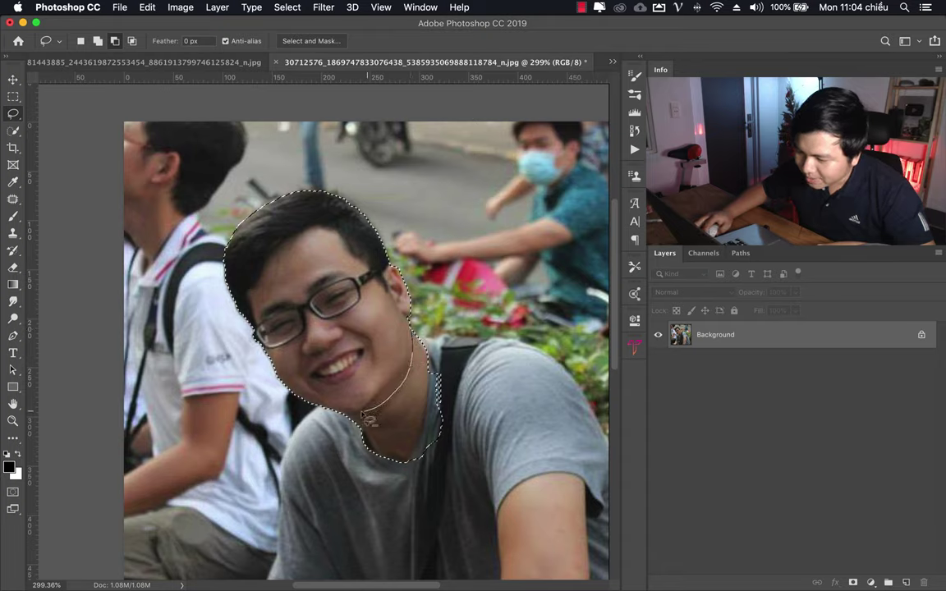
Step: Lasso-subtract the neck from the selection and feather it by 2 pixels
left_click_drag(359, 420, 513, 424)
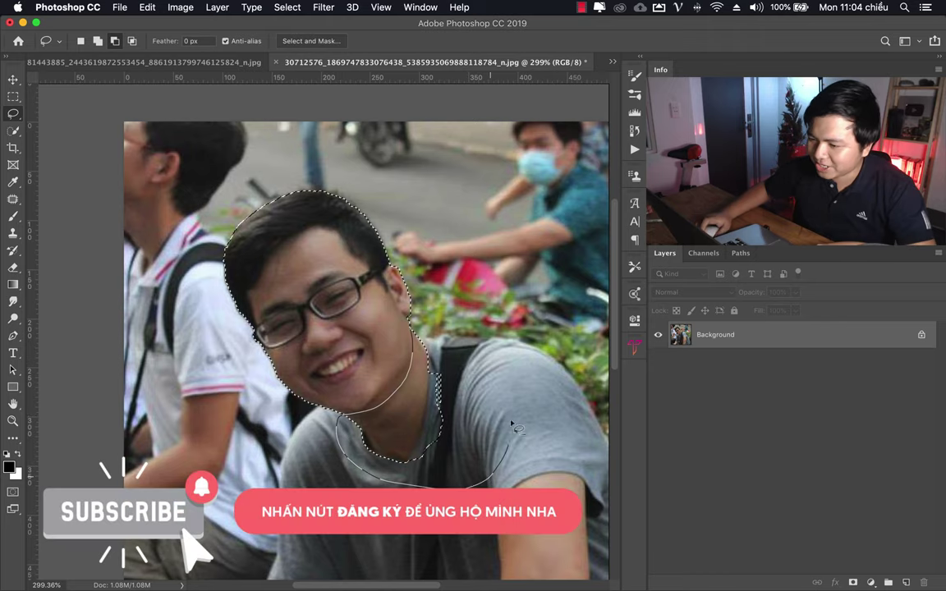
left_click_drag(461, 339, 458, 338)
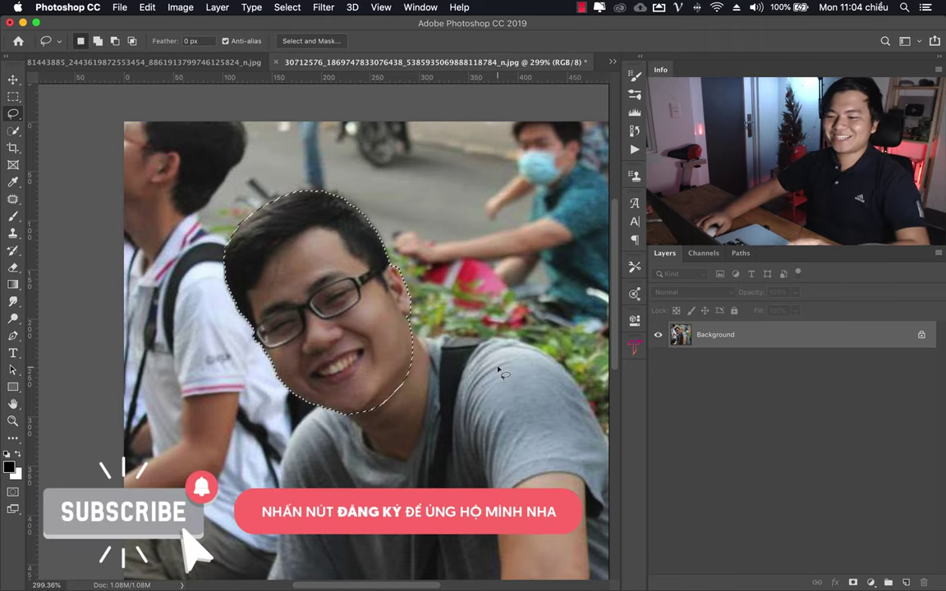
right_click(313, 233)
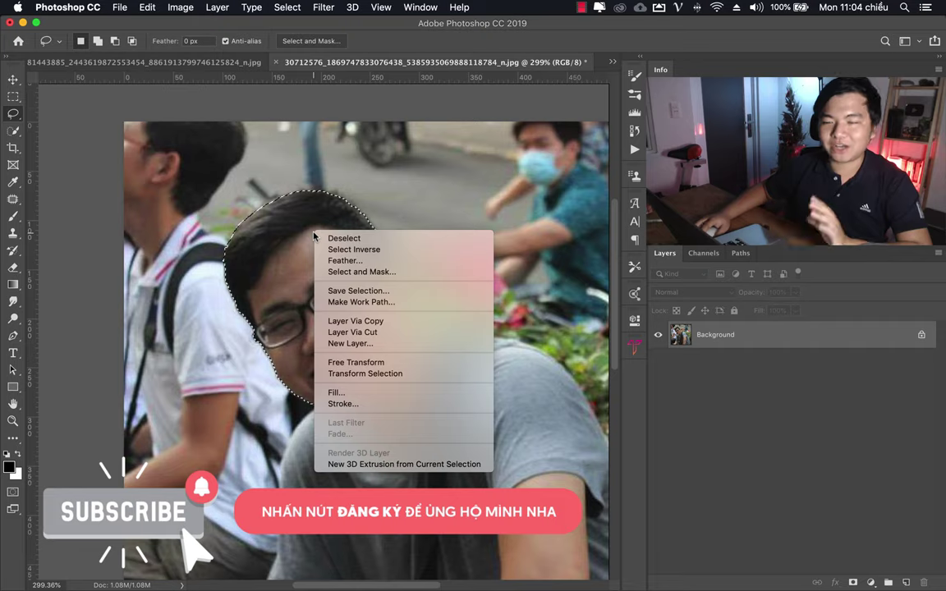
left_click(345, 261)
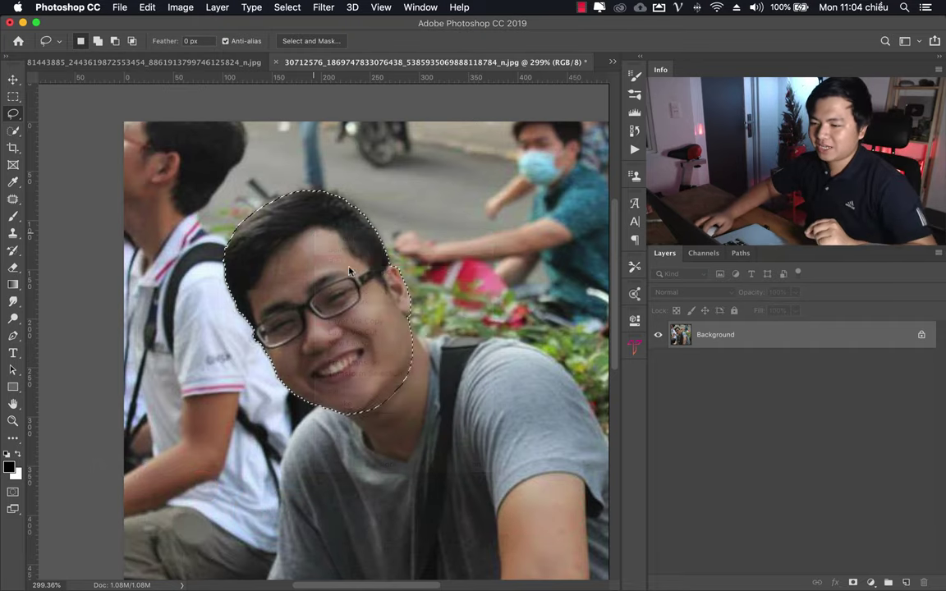
type("2")
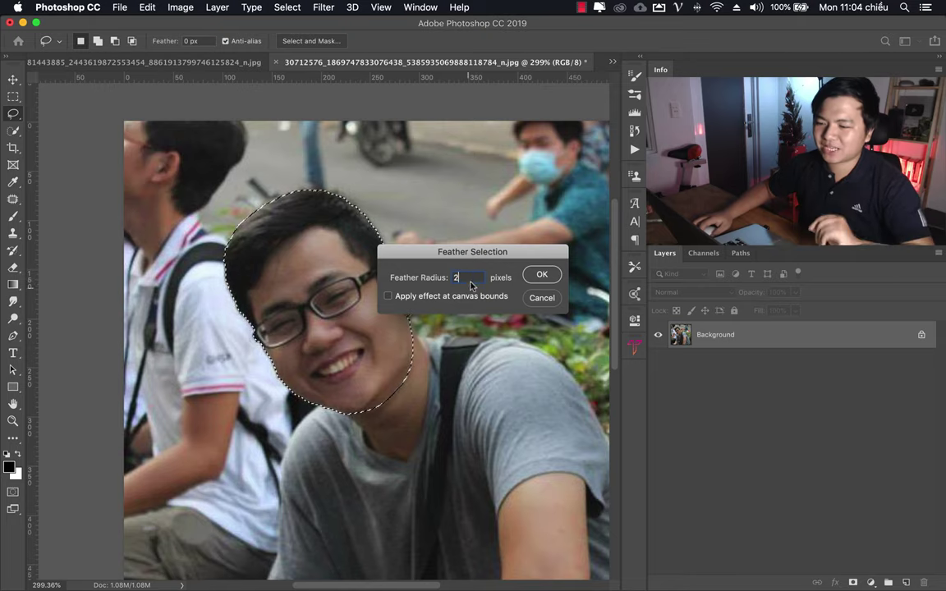
left_click(539, 276)
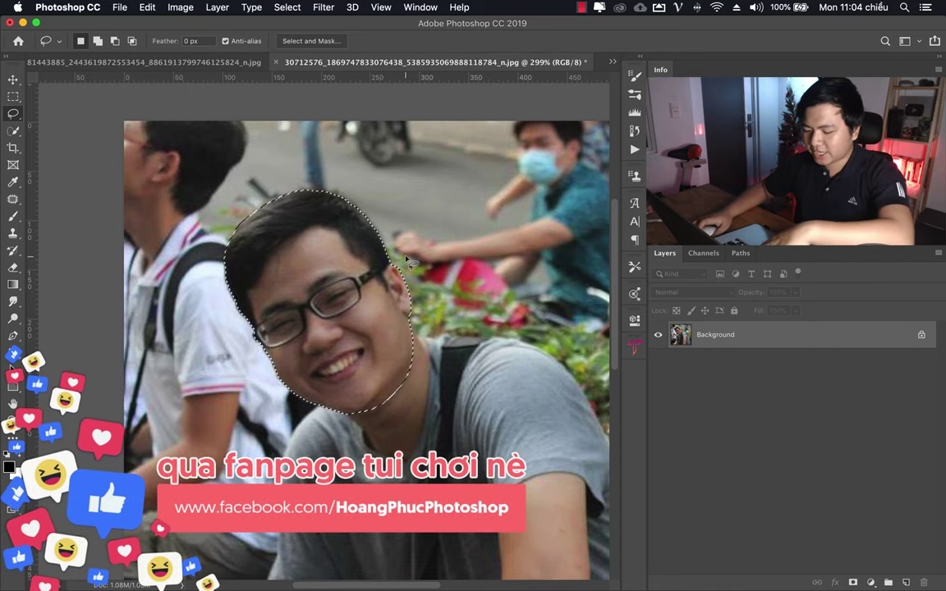
key("ctrl+j")
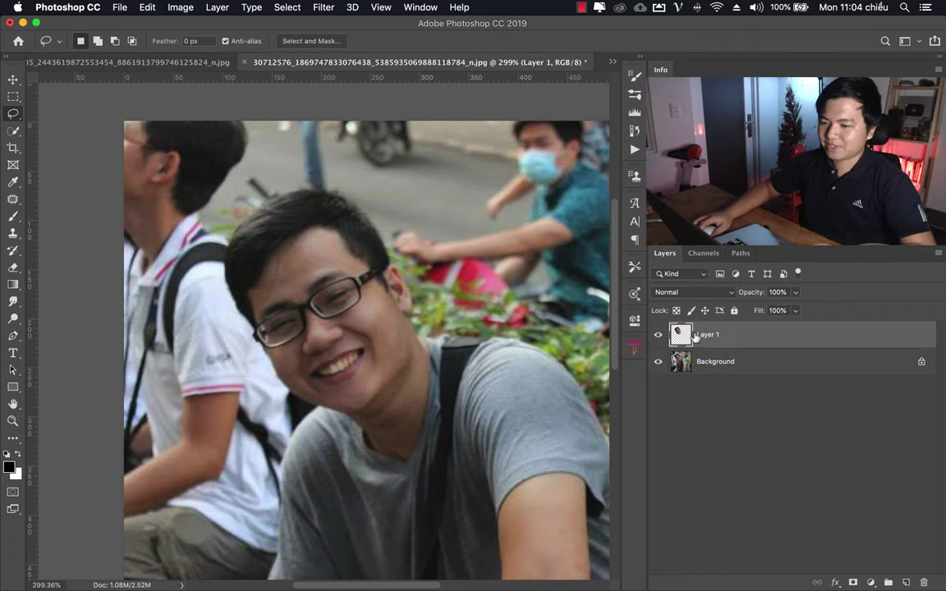
left_click(12, 80)
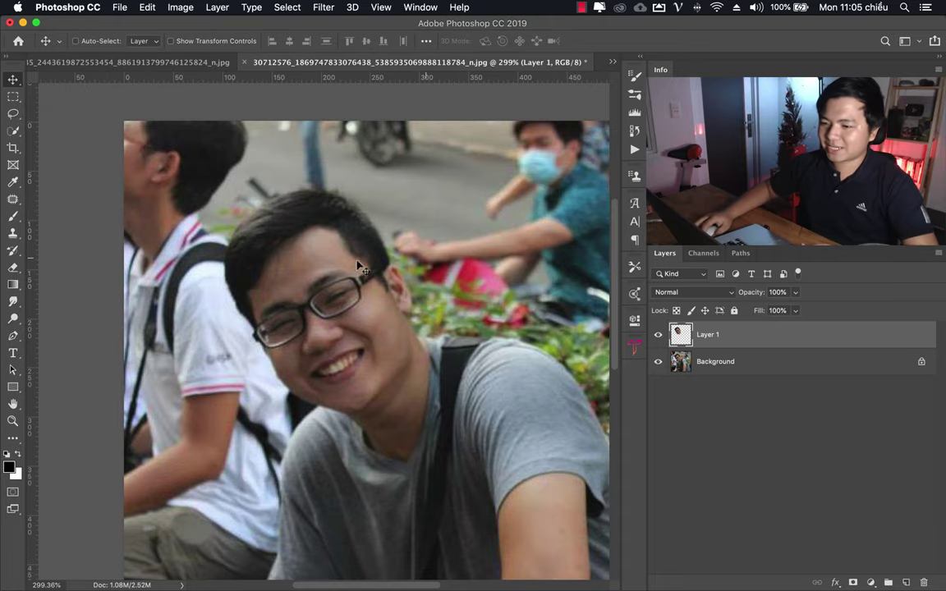
mouse_move(338, 279)
left_mouse_down()
mouse_move(205, 80)
mouse_move(142, 63)
left_mouse_up()
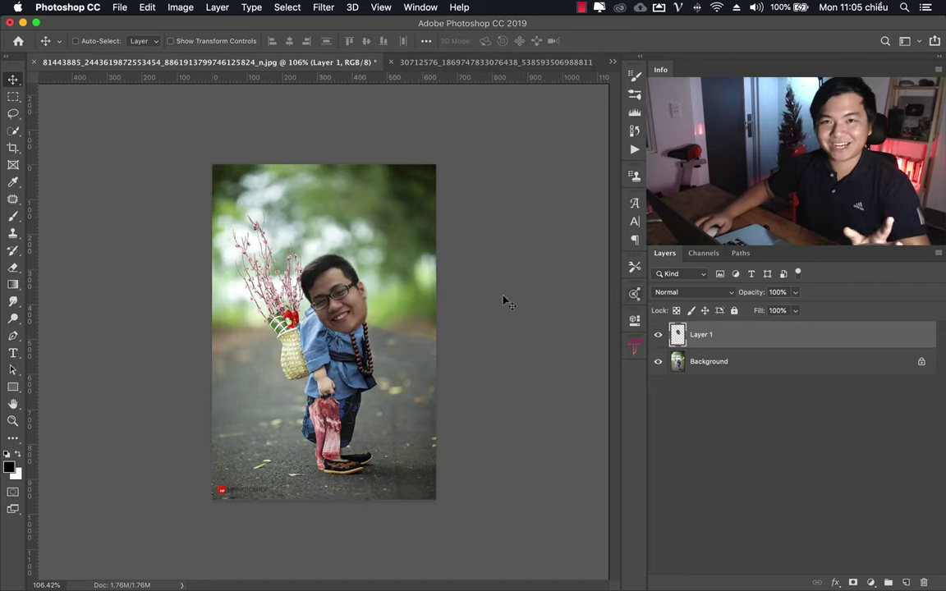
key("ctrl+z")
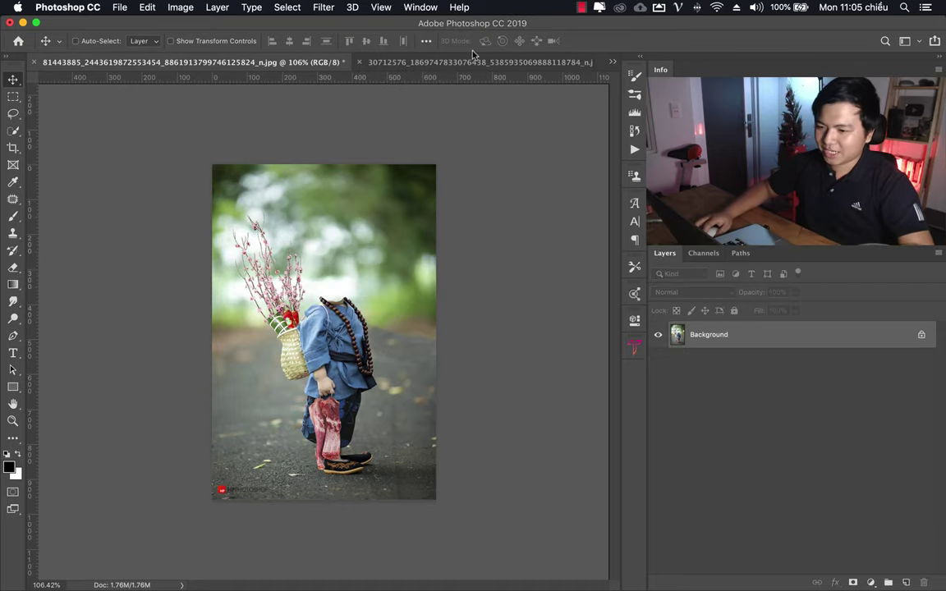
left_click(471, 64)
key("ctrl+z")
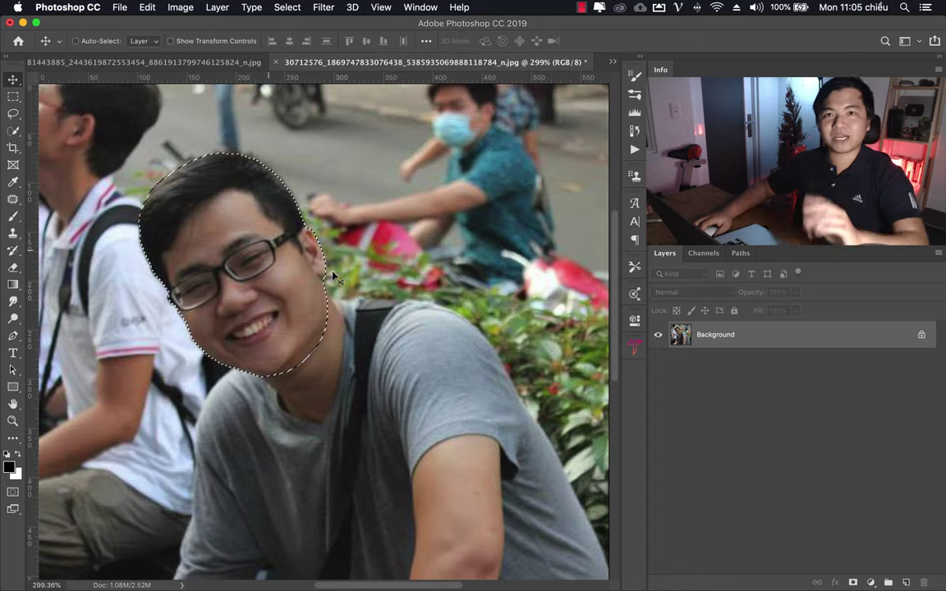
Step: Copy the selected face and paste it into the headless child photo
left_click(147, 8)
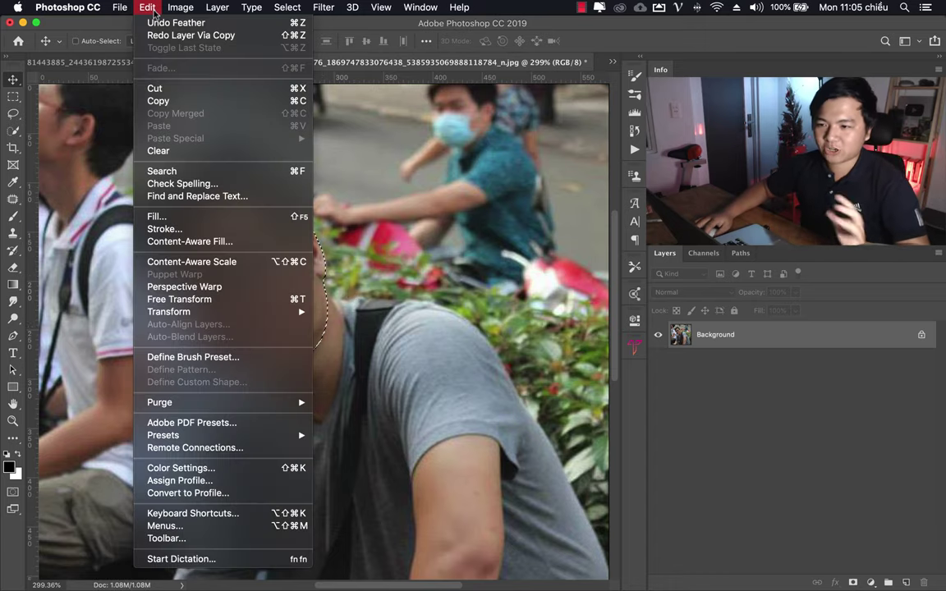
left_click(190, 102)
left_click(164, 61)
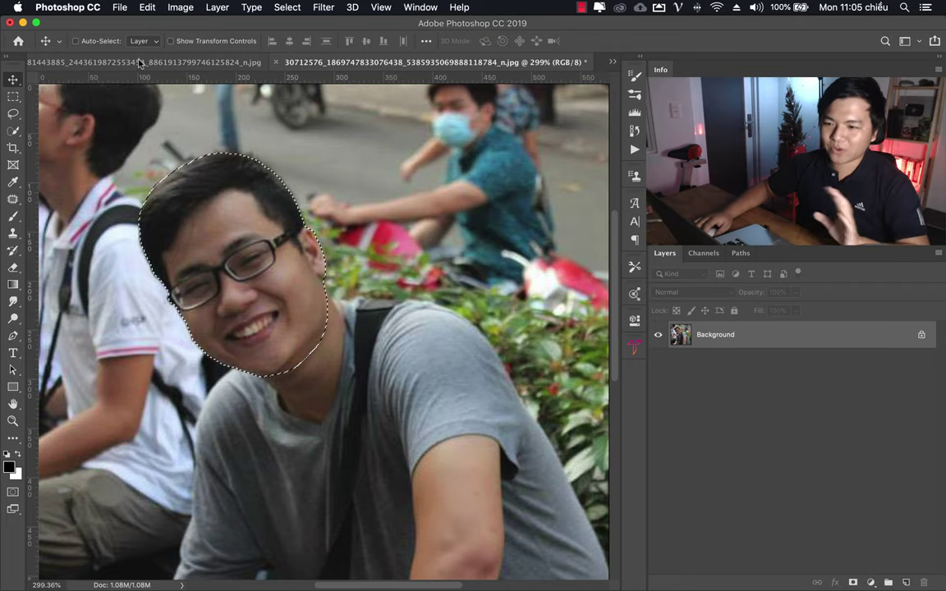
left_click(147, 7)
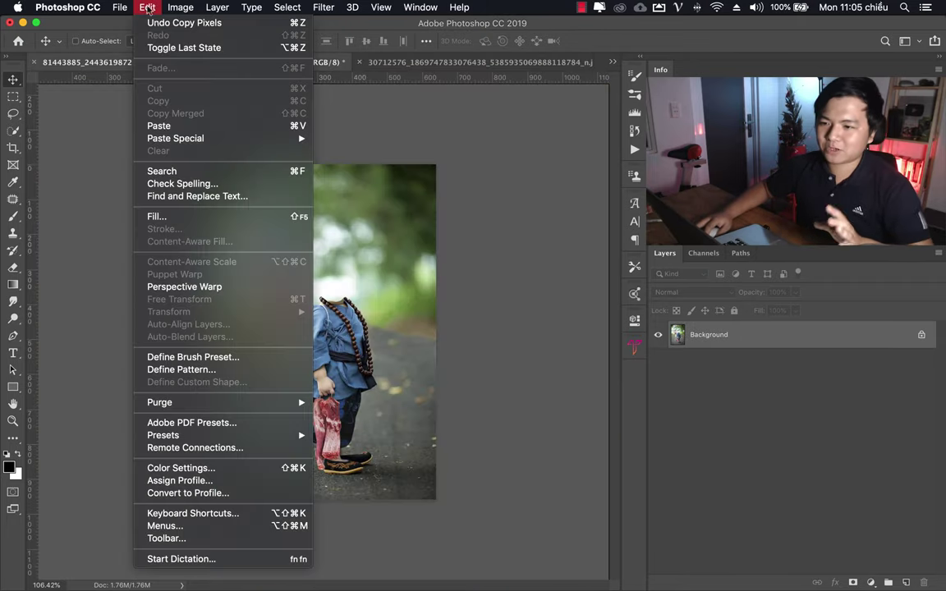
left_click(188, 128)
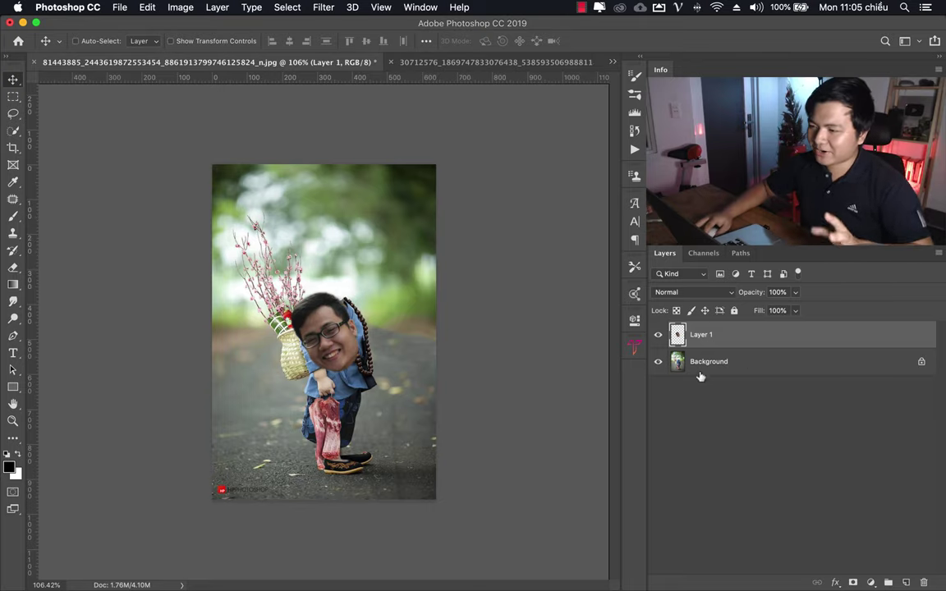
Step: Move the pasted face up onto the child's neck and commit the transform
left_click_drag(339, 348, 336, 277)
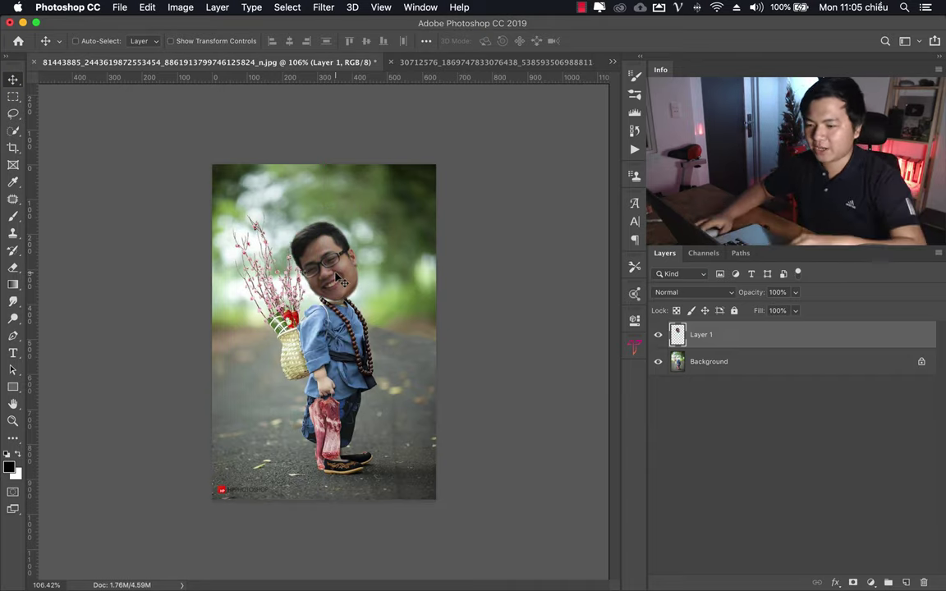
key("ctrl+t")
key("Return")
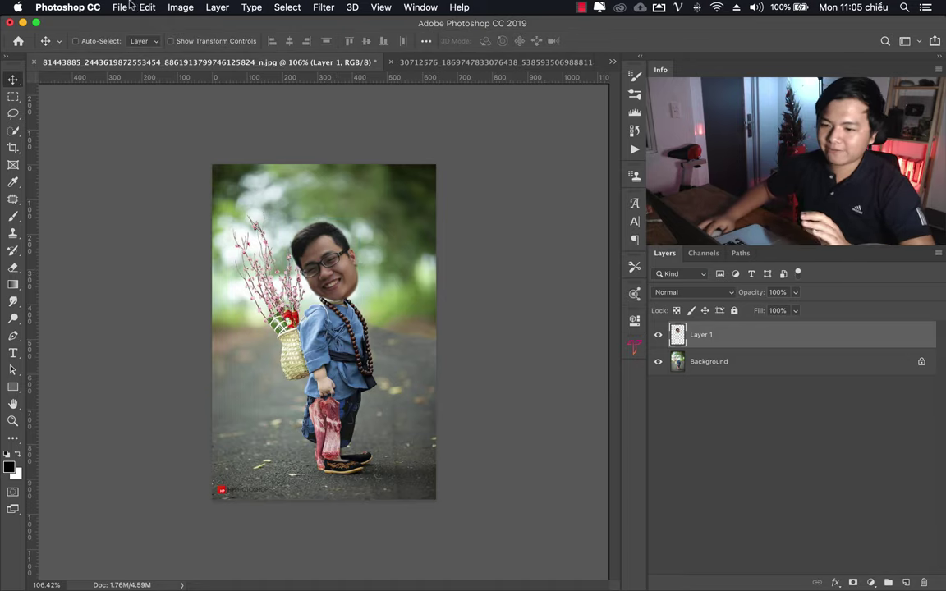
left_click(147, 7)
mouse_move(168, 312)
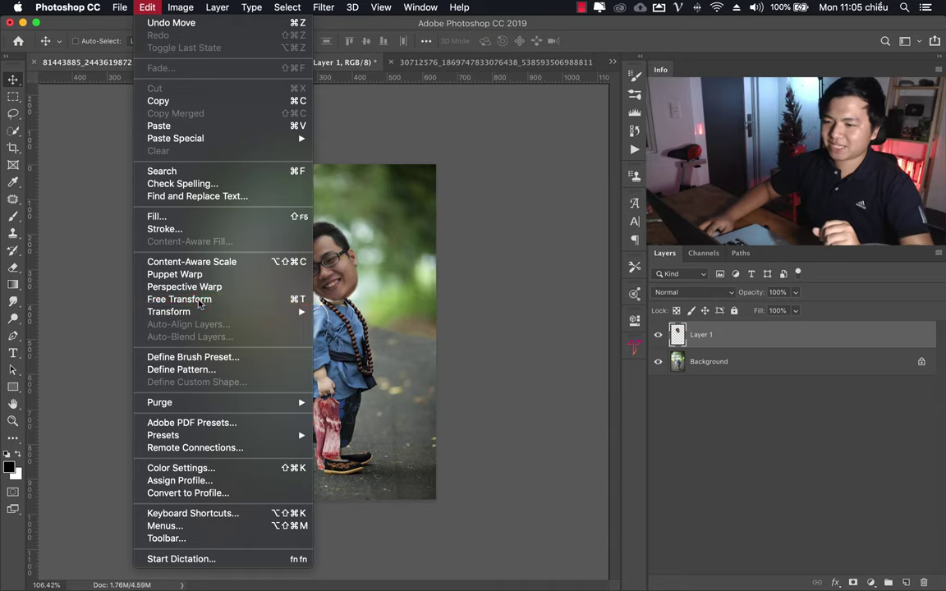
Step: Free-transform the face: rotate it about 23°, flip horizontally, and flip vertically twice
left_click(199, 299)
mouse_move(364, 217)
left_mouse_down()
mouse_move(400, 322)
mouse_move(408, 196)
left_mouse_up()
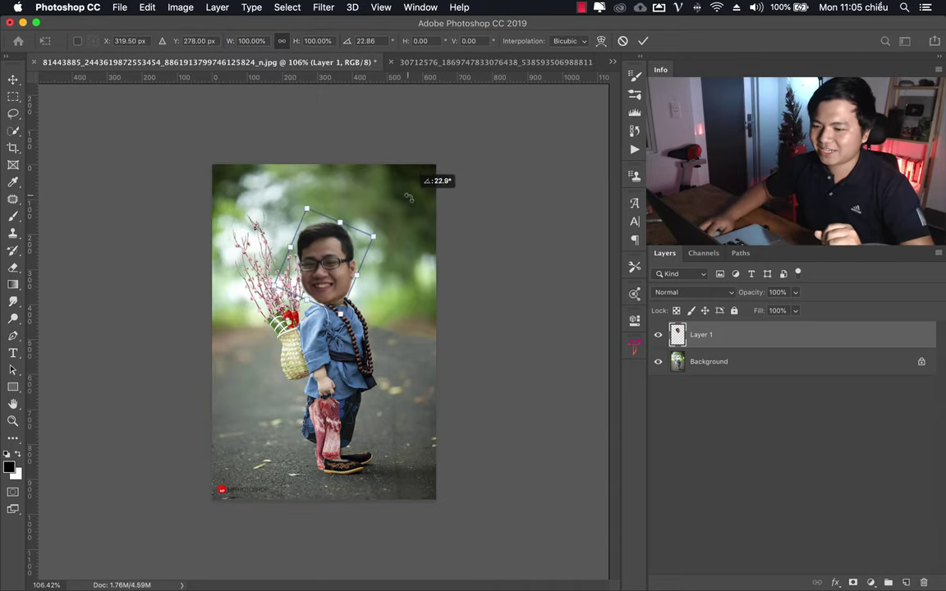
left_click_drag(319, 275, 335, 273)
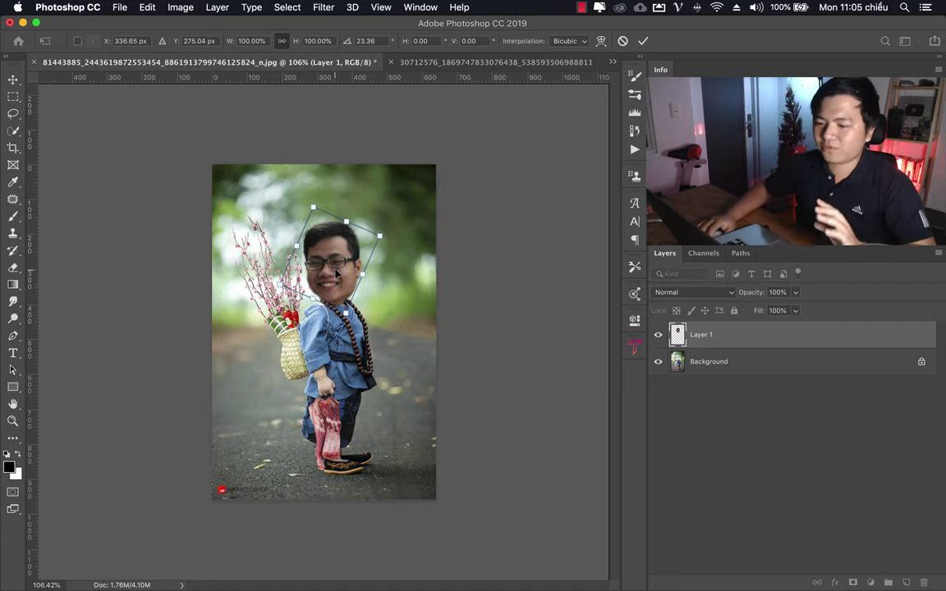
right_click(335, 273)
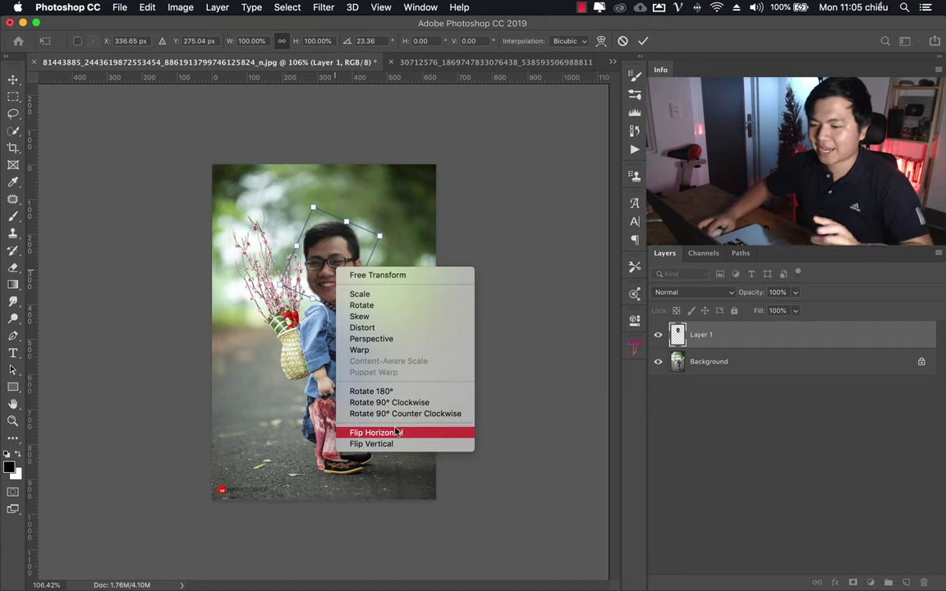
left_click(392, 433)
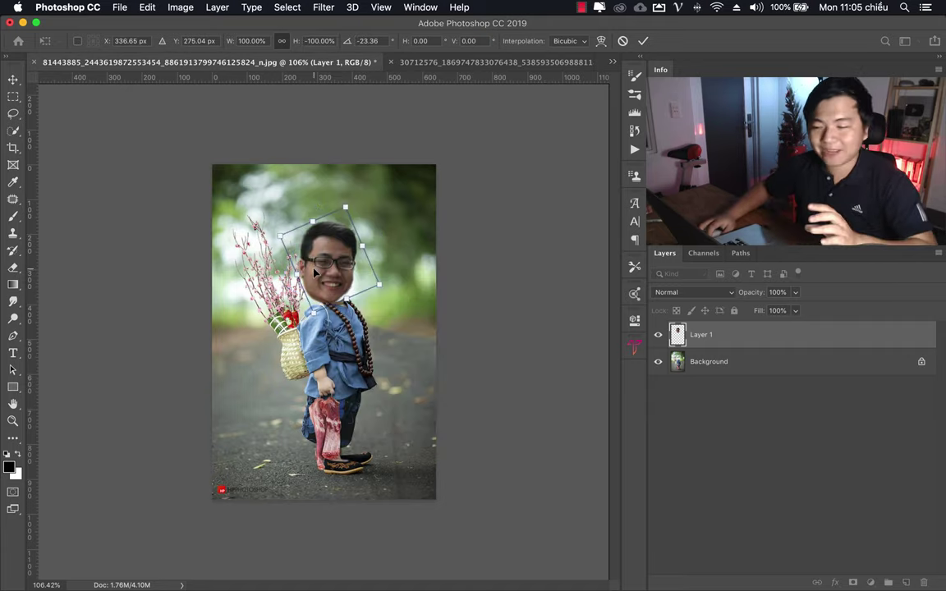
right_click(349, 271)
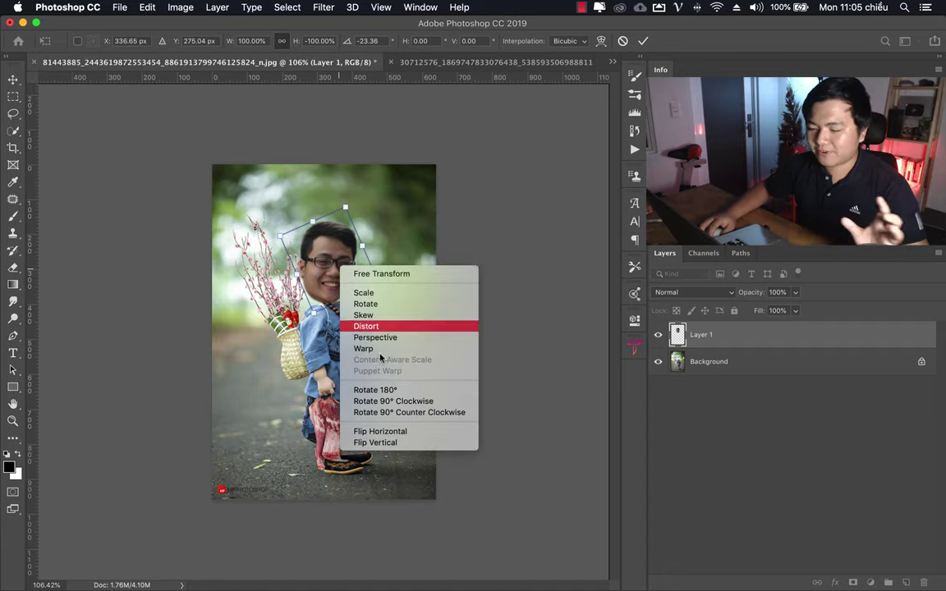
left_click(420, 443)
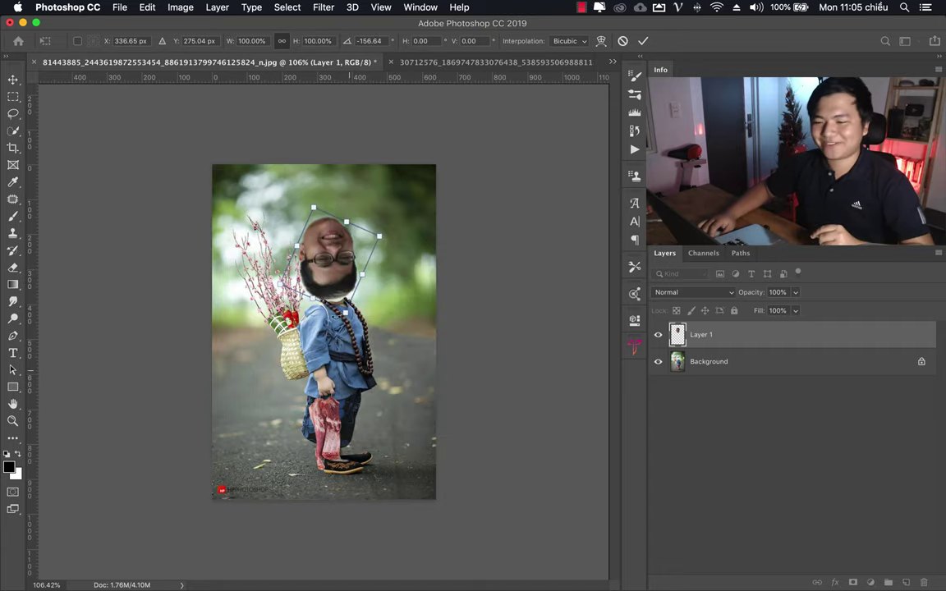
right_click(330, 254)
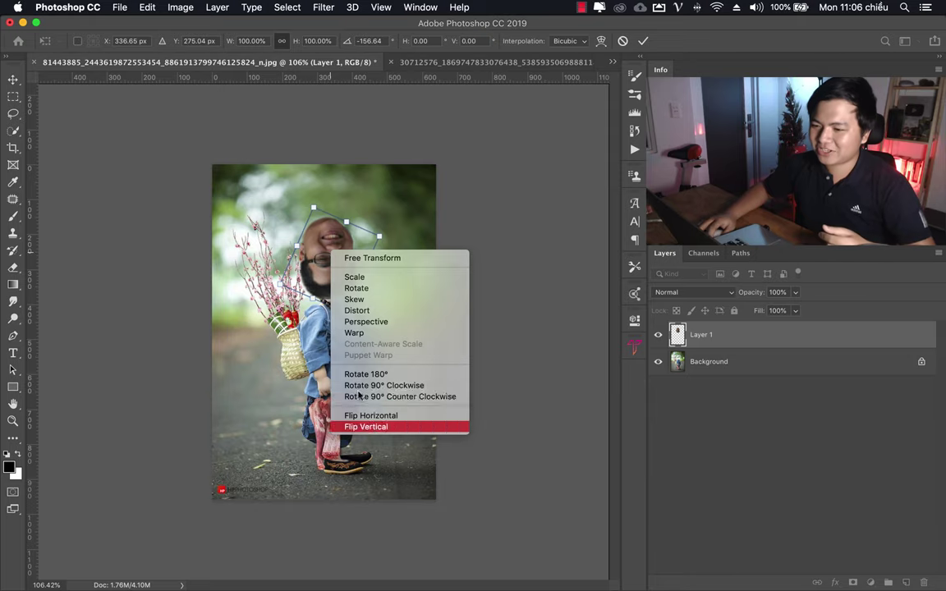
left_click(361, 426)
Step: Fine-tune the face's position and tilt on the neck and apply the transform
left_click_drag(340, 268, 351, 270)
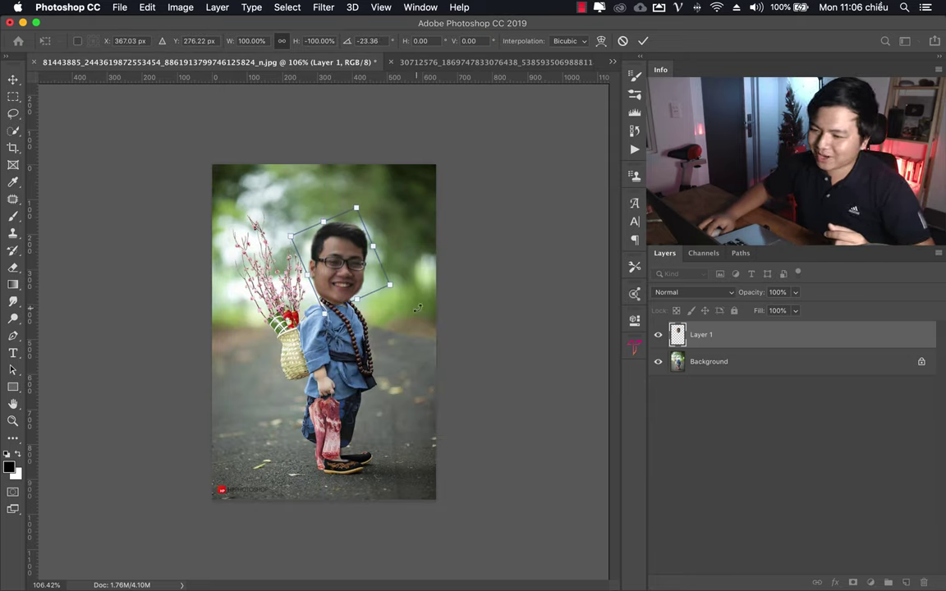
left_click_drag(418, 307, 431, 298)
left_click_drag(358, 274, 348, 279)
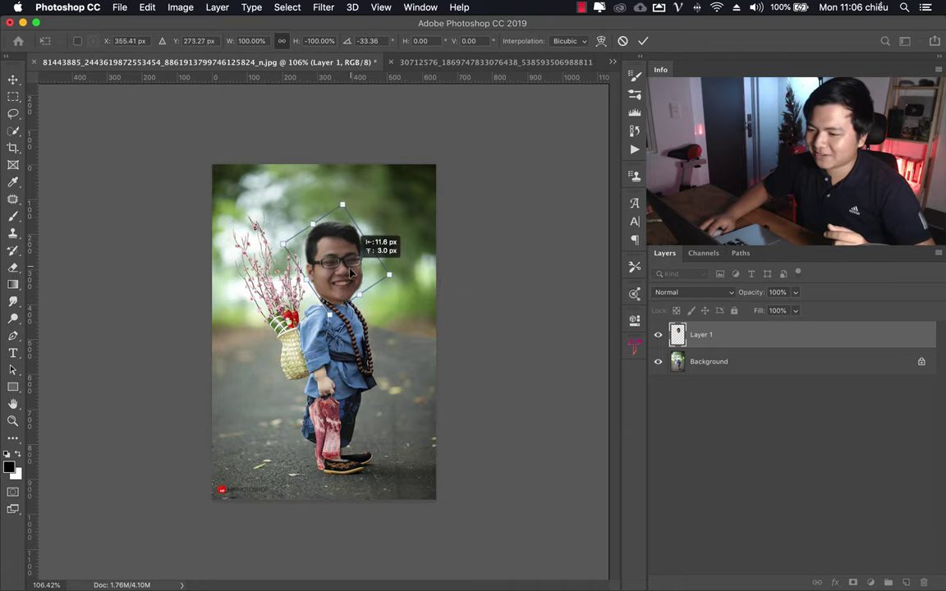
left_click_drag(416, 281, 416, 282)
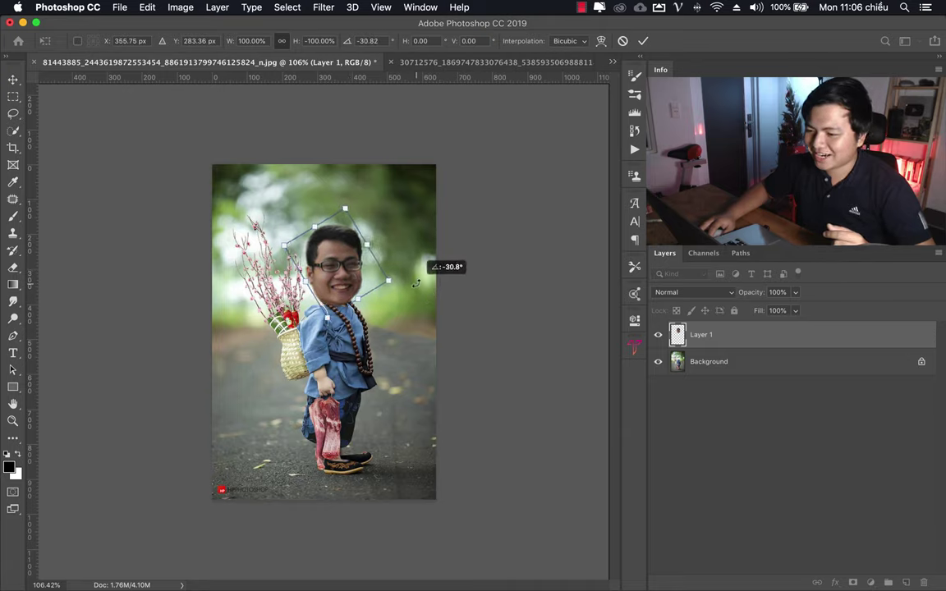
left_click_drag(337, 283, 340, 282)
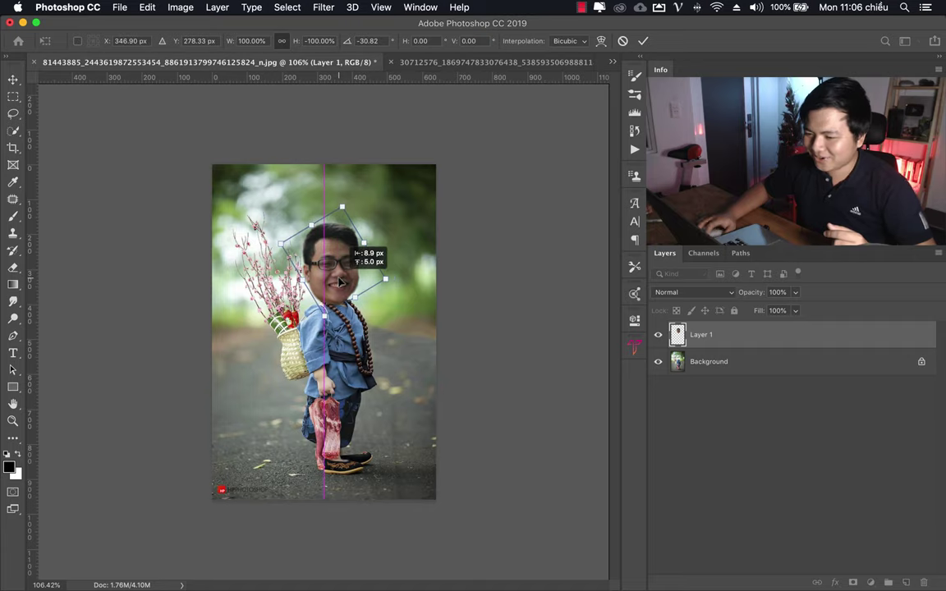
key("Return")
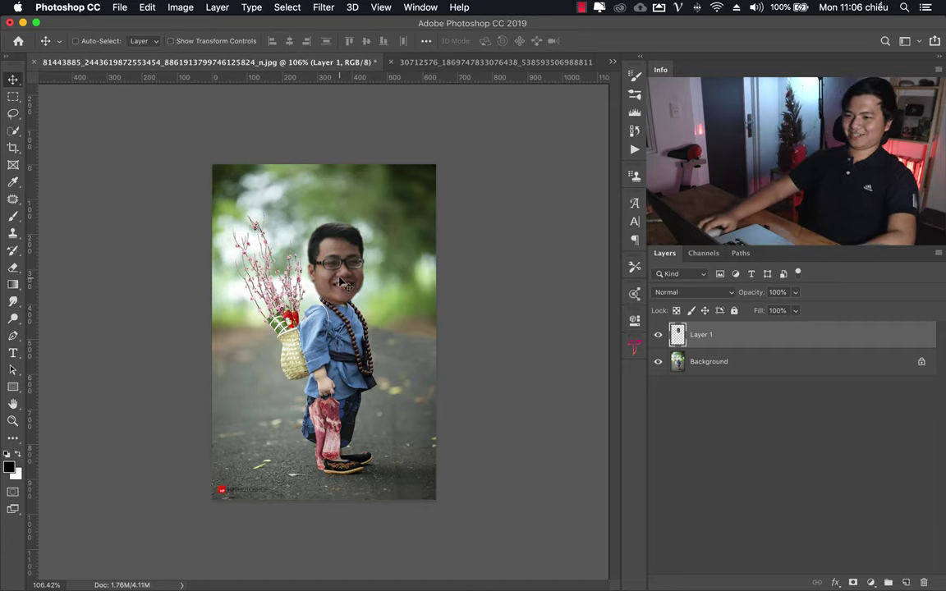
Step: Zoom the composite to about 144% and bring up the adjustment commands
key("z")
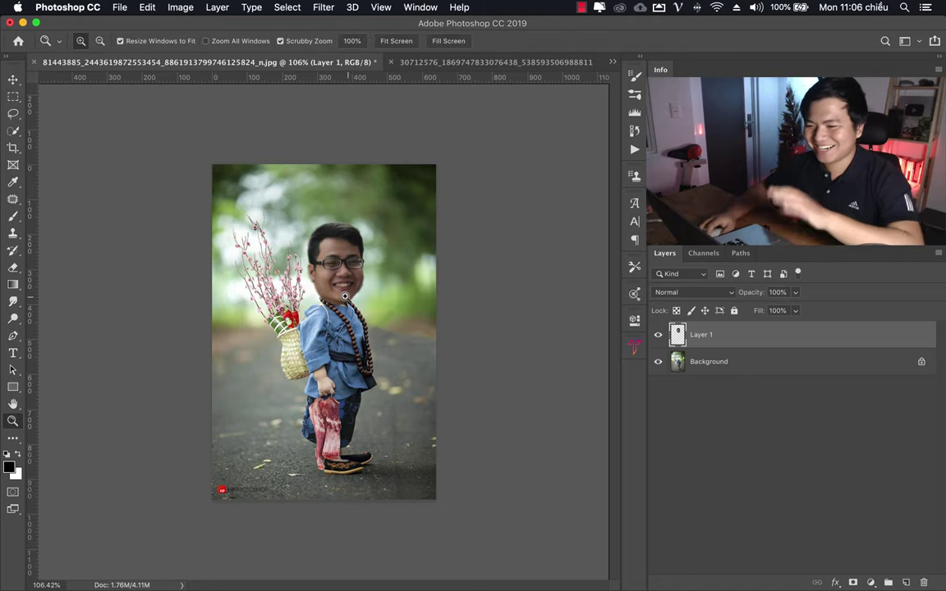
left_click(345, 296)
left_click_drag(357, 293, 319, 331)
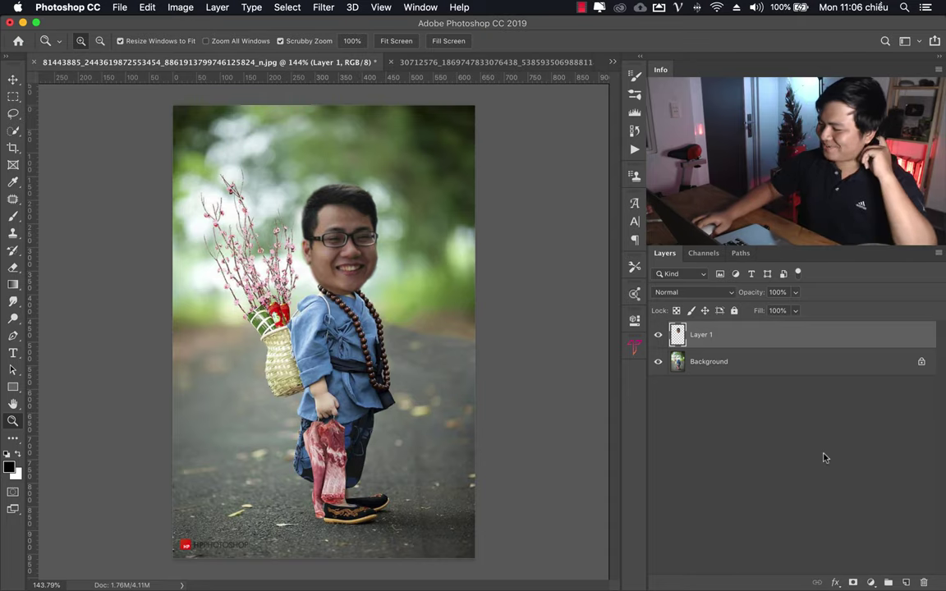
left_click(871, 582)
left_click(774, 534)
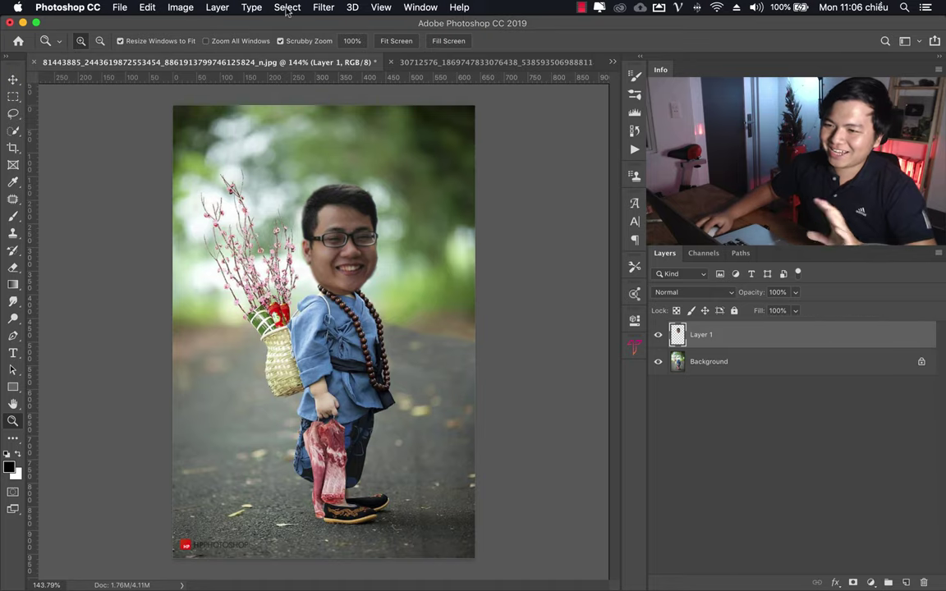
left_click(223, 10)
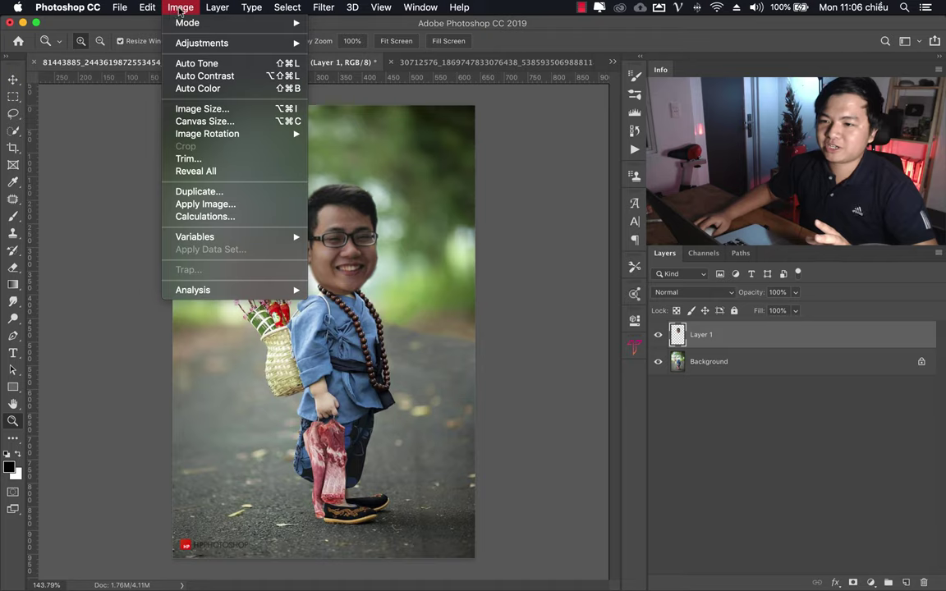
mouse_move(202, 42)
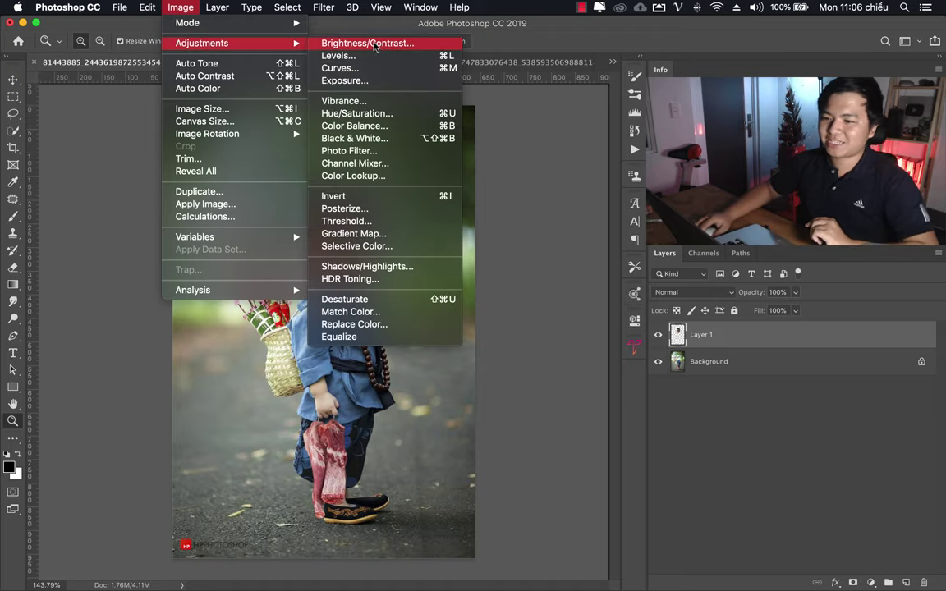
Step: Apply Brightness/Contrast at brightness 33 and contrast 9, then zoom out to 86%
left_click(374, 44)
mouse_move(450, 165)
left_mouse_down()
mouse_move(485, 170)
mouse_move(501, 205)
mouse_move(488, 204)
left_mouse_up()
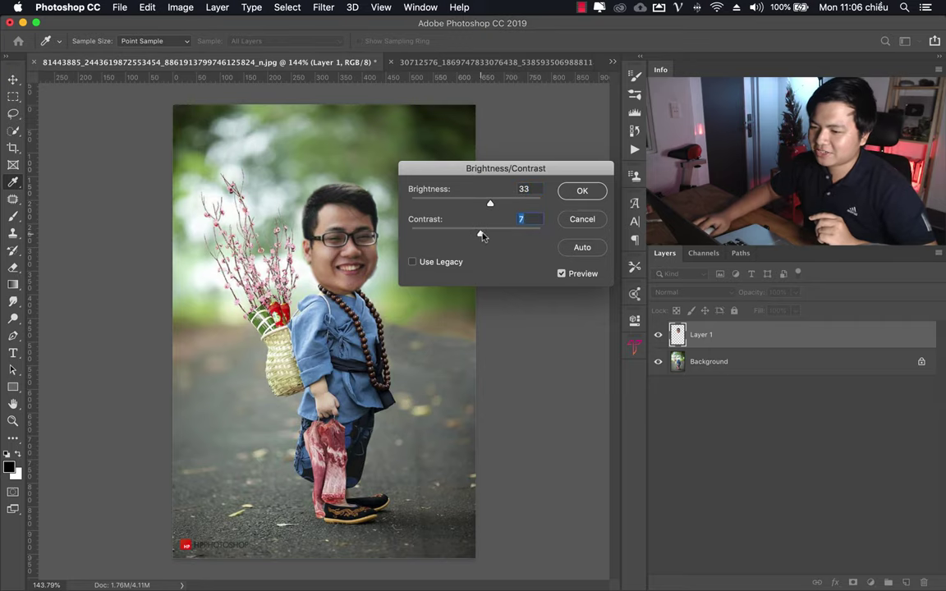
left_click(582, 190)
key("z")
scroll(320, 300, "down", 2)
scroll(319, 298, "down", 1)
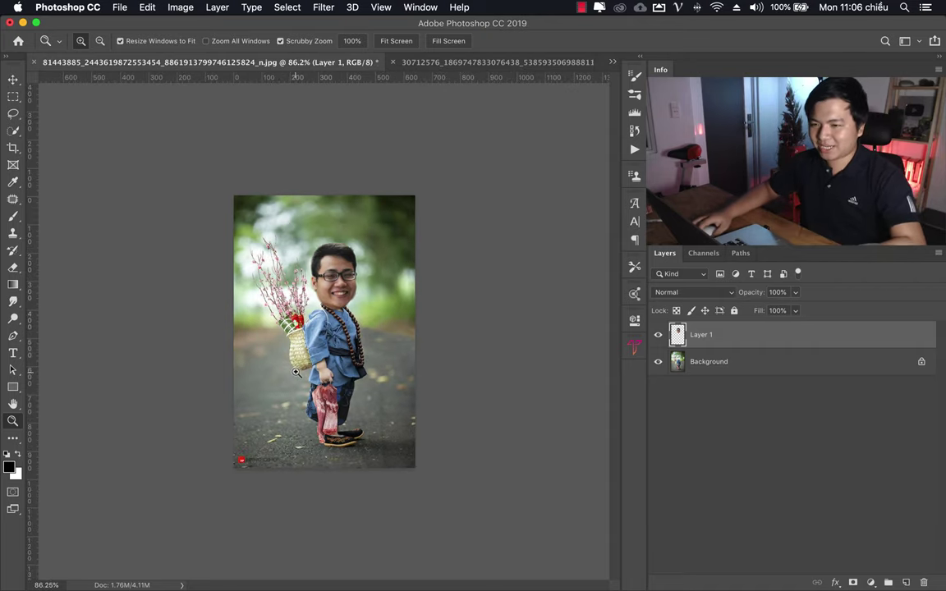
Step: Save a JPEG copy named 'hinh troll.jpg' to the Desktop at Quality 12
left_click(121, 8)
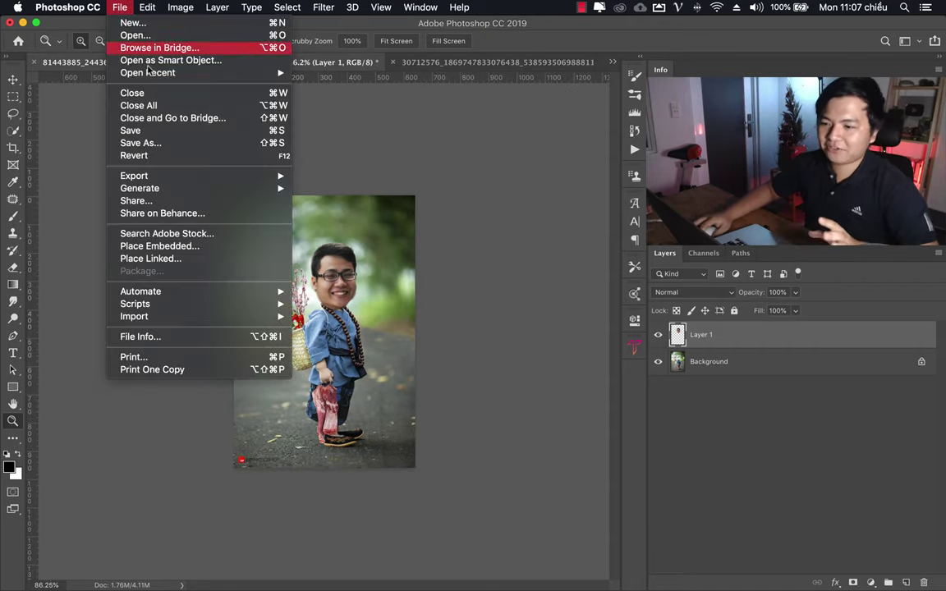
left_click(167, 145)
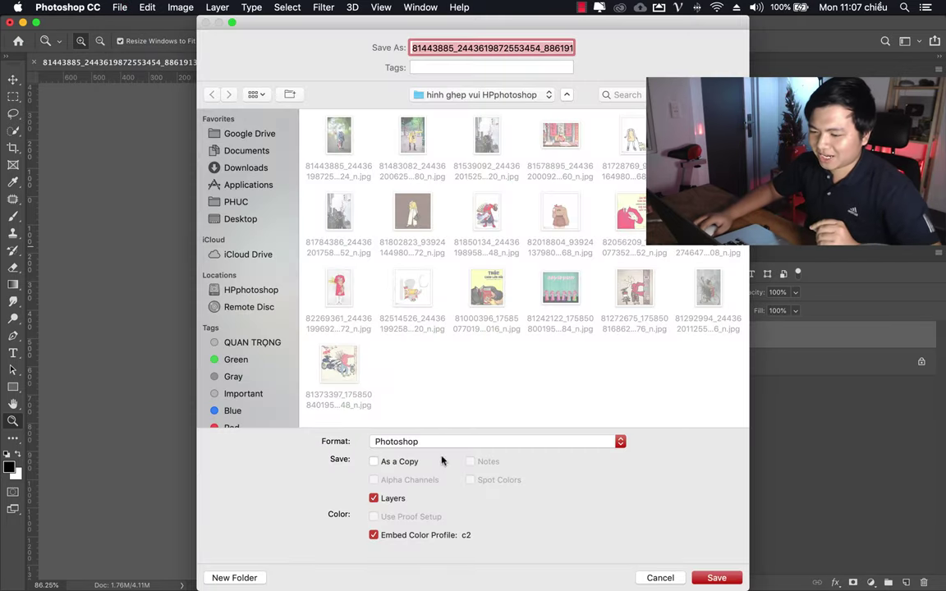
left_click(385, 440)
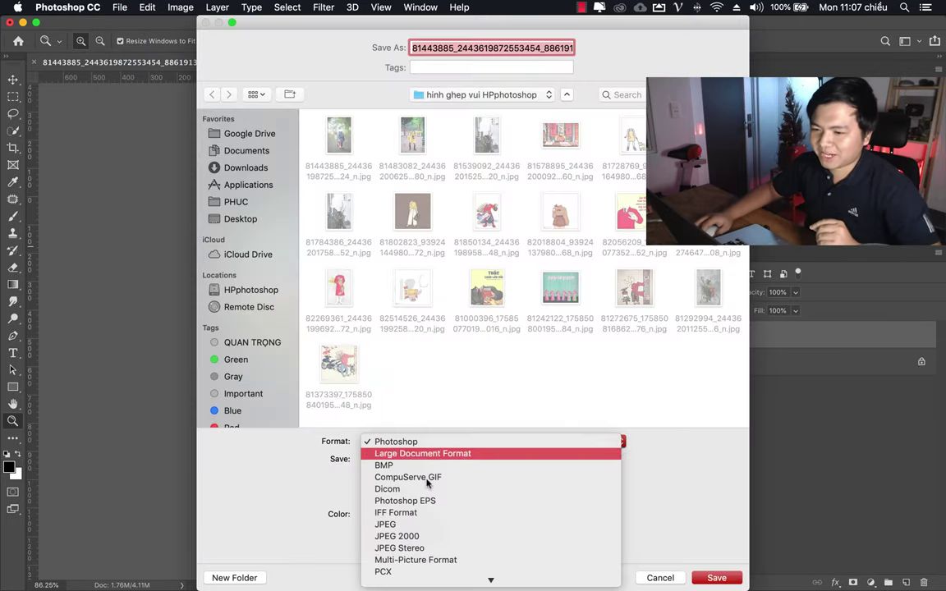
left_click(407, 527)
left_click(237, 219)
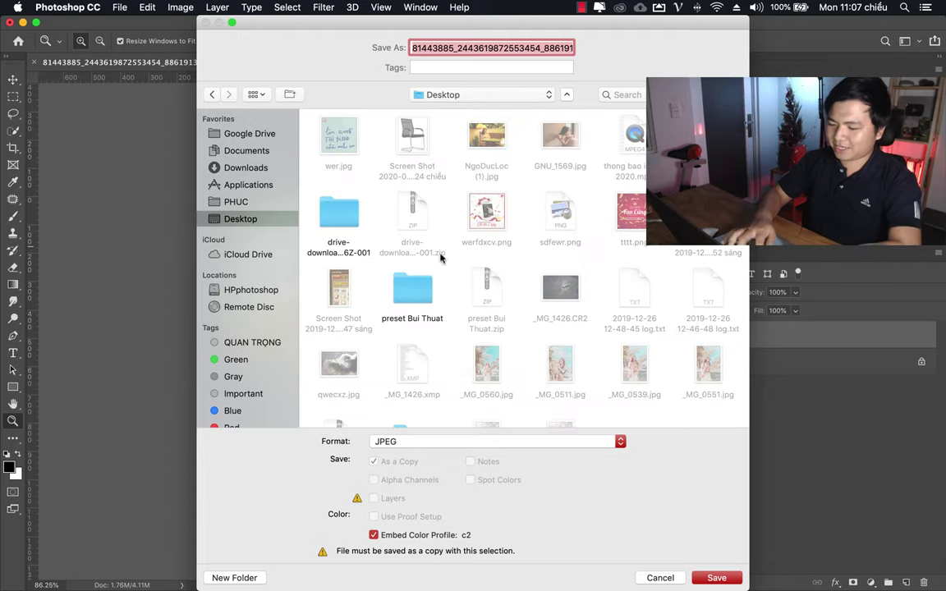
type("hinh troll .jpg")
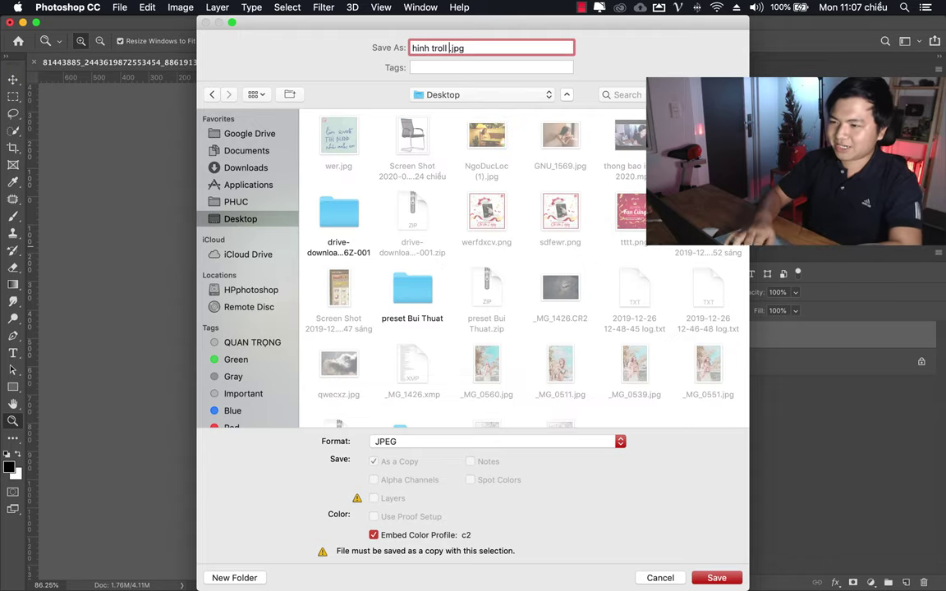
type("Bao Hung")
key("Return")
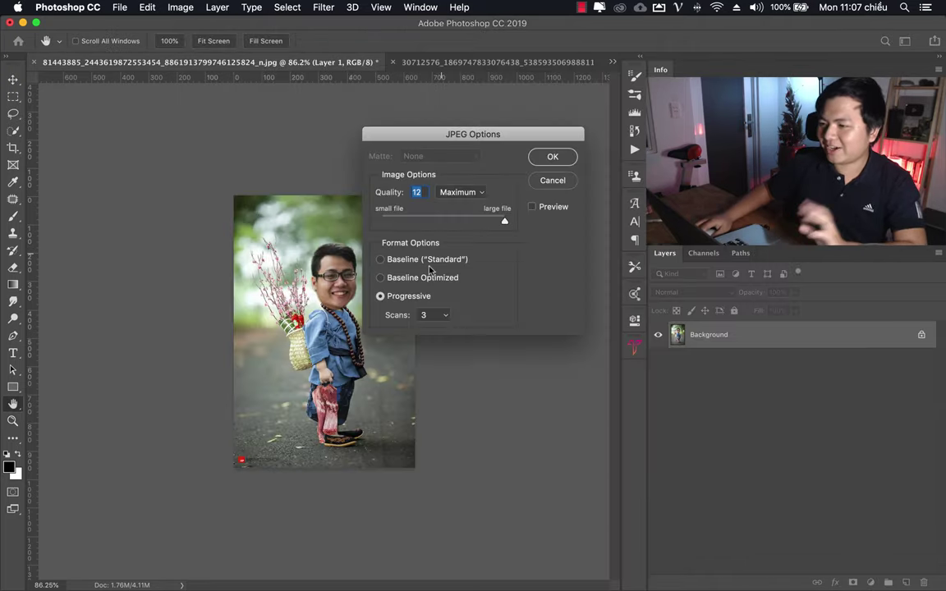
left_click(551, 159)
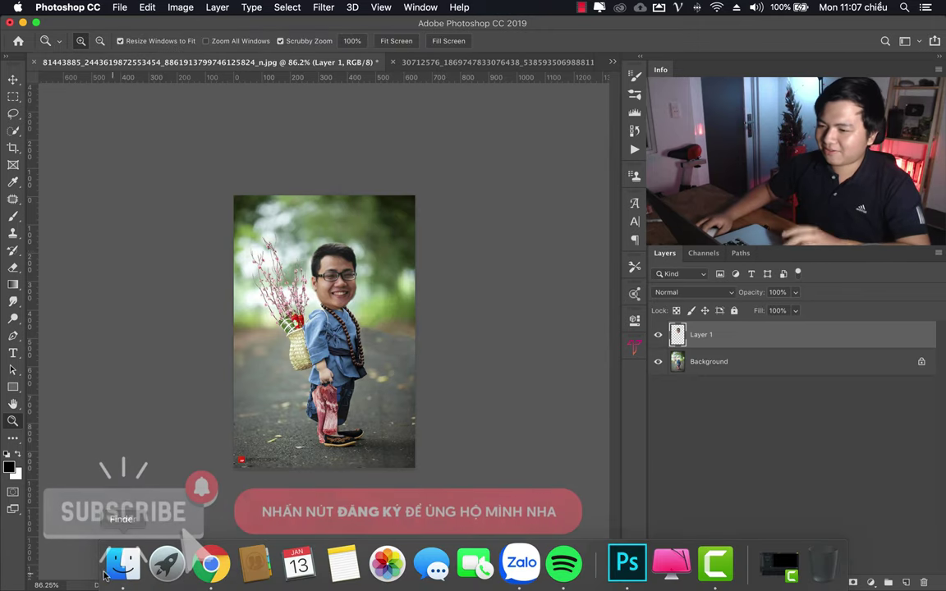
Step: Quick Look the saved 'hinh troll.jpg' on the Desktop in Finder to check the composite
left_click(120, 561)
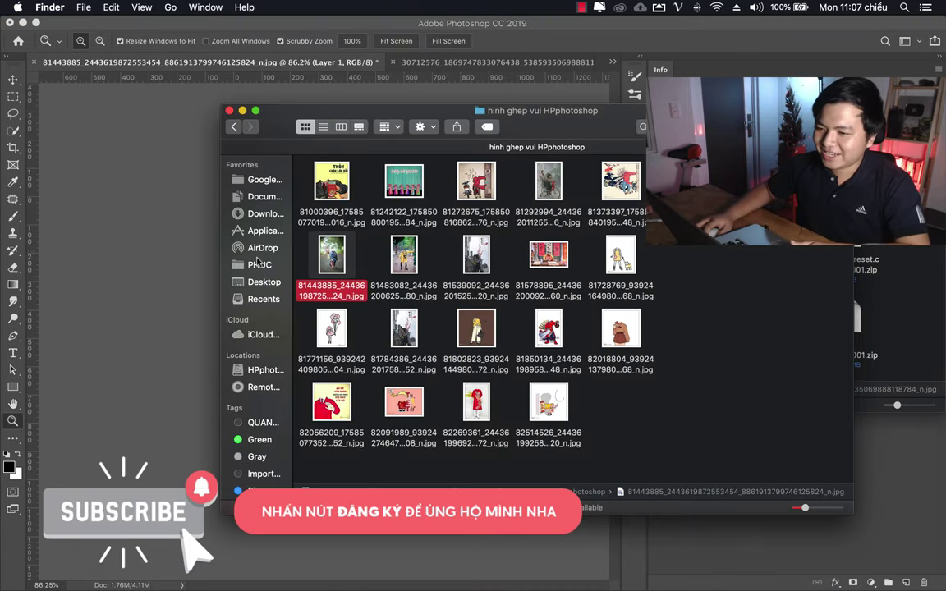
left_click(264, 282)
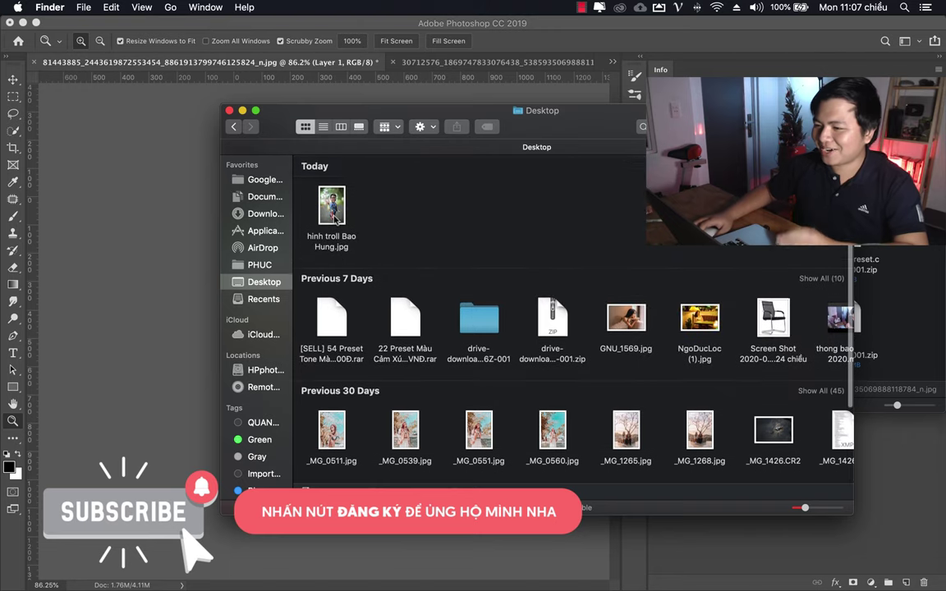
left_click(333, 210)
key("space")
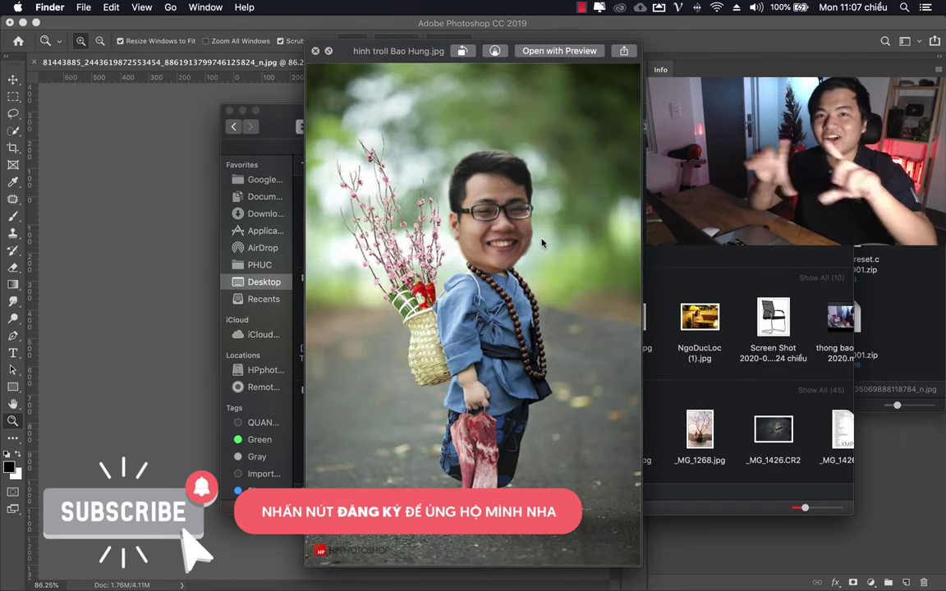